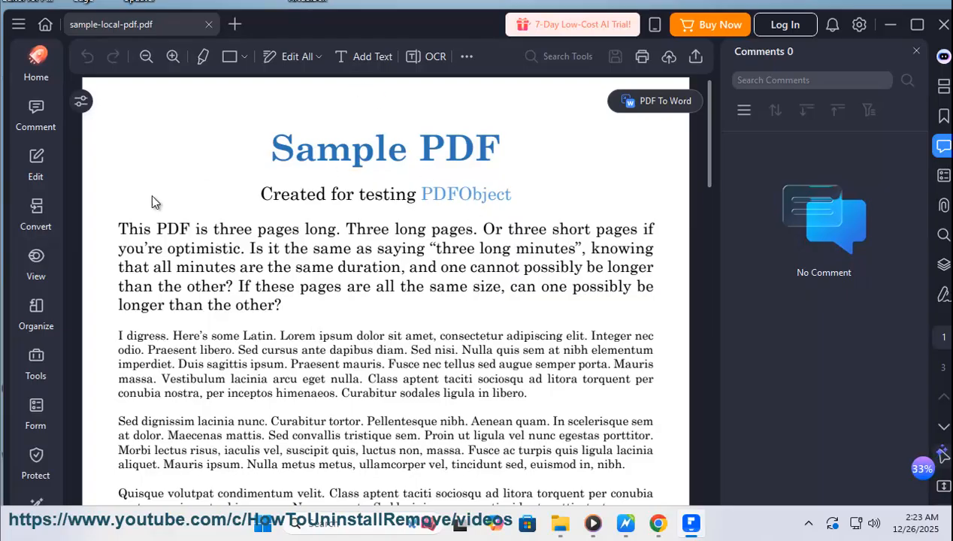
# - Make sample-local-pdf.pdf editable and append "ADD CONTENT HERE..." to the end of the paragraph starting "This PDF is three pages long"
pyautogui.click(626, 524)
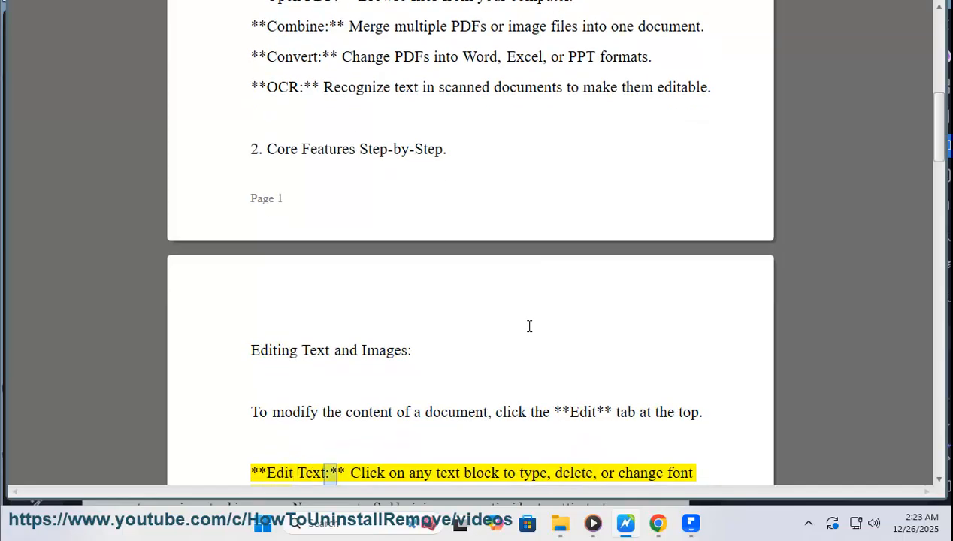
pyautogui.click(691, 524)
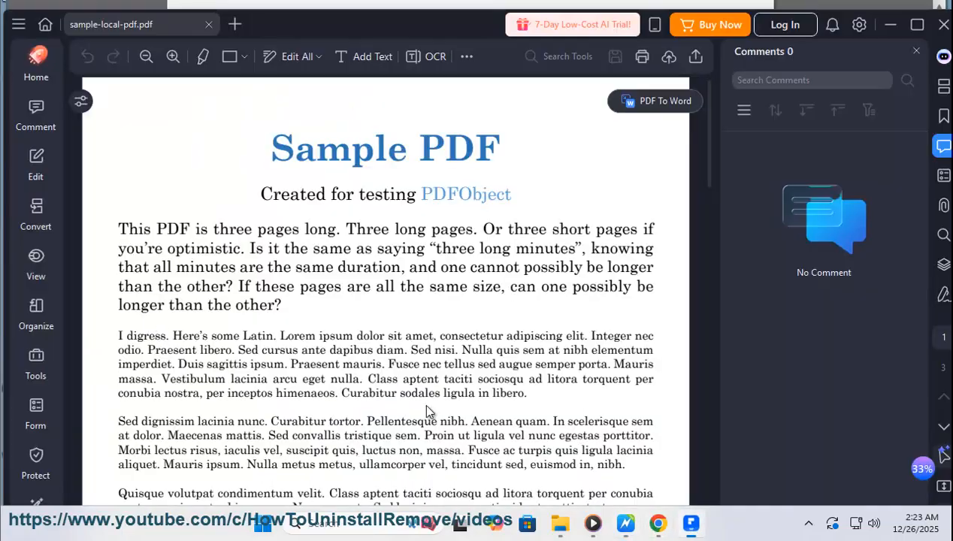
pyautogui.click(43, 174)
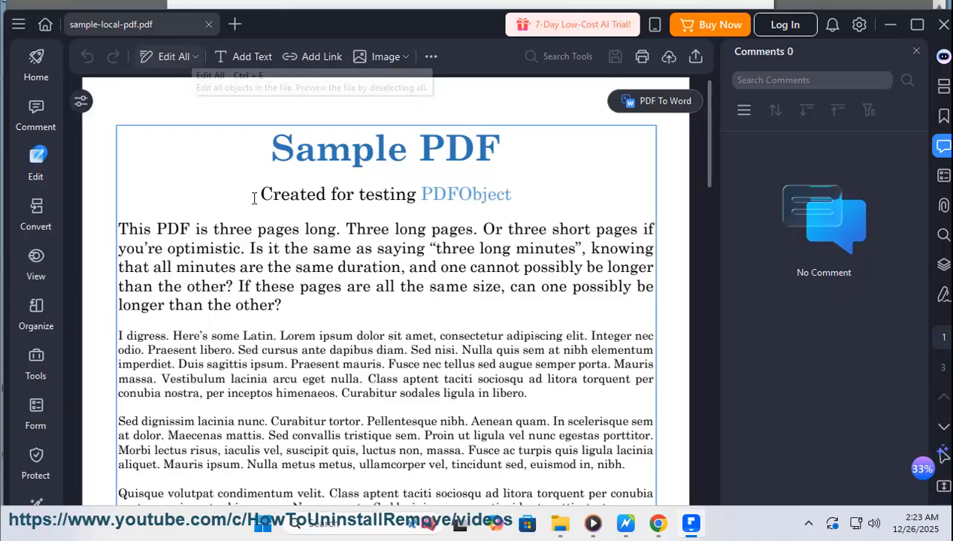
pyautogui.click(279, 250)
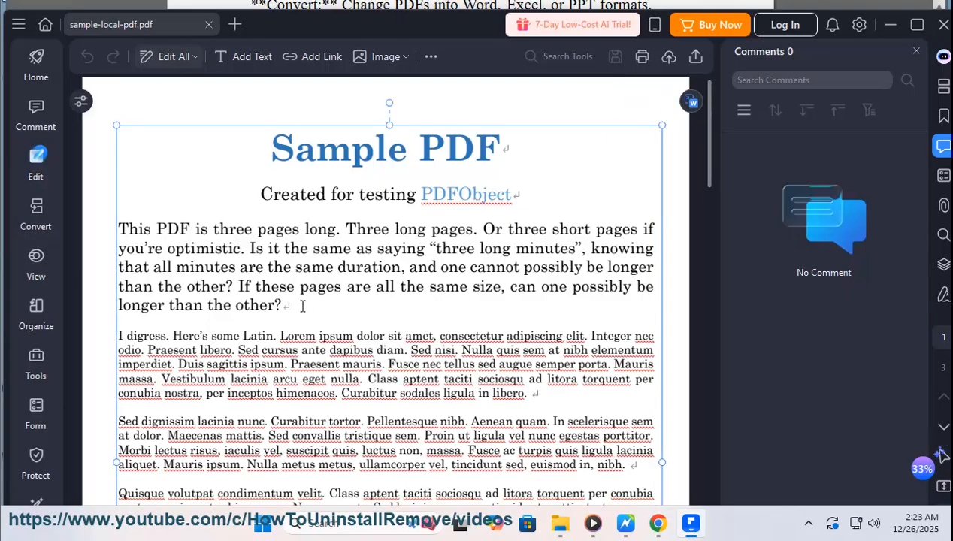
pyautogui.write('ADD CONTENT')
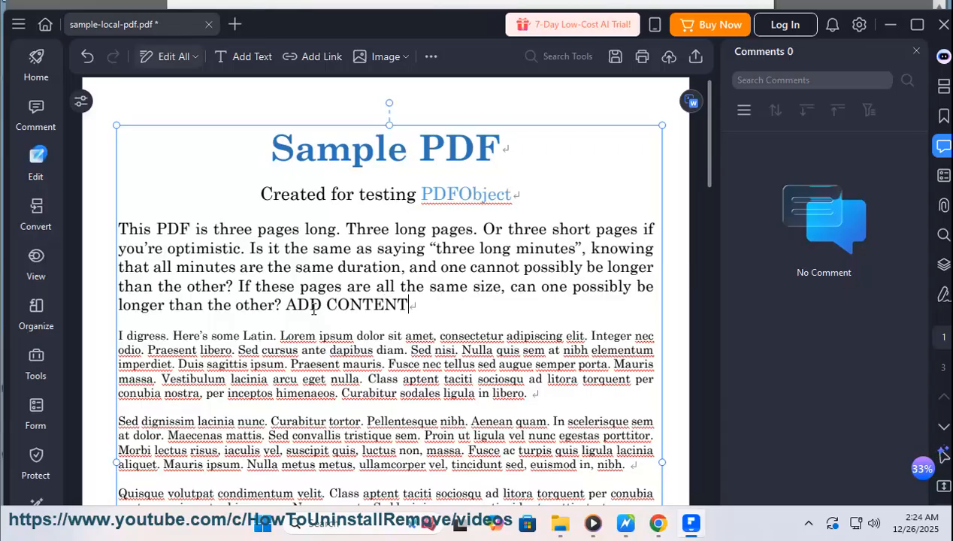
pyautogui.write(' HERE...')
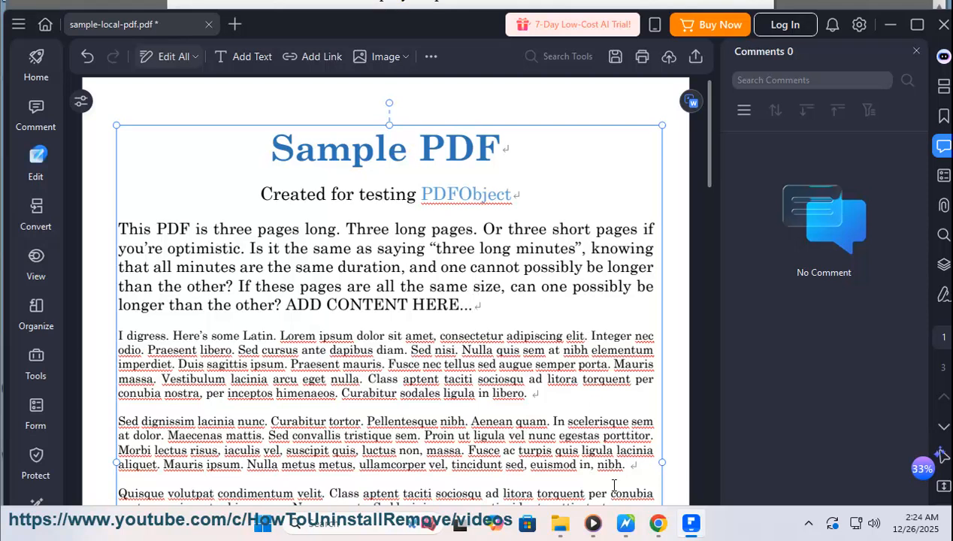
# - Switch to the guide document and read its instructions on editing text and images and organizing pages
pyautogui.click(630, 520)
pyautogui.scroll(-2, 509, 319)
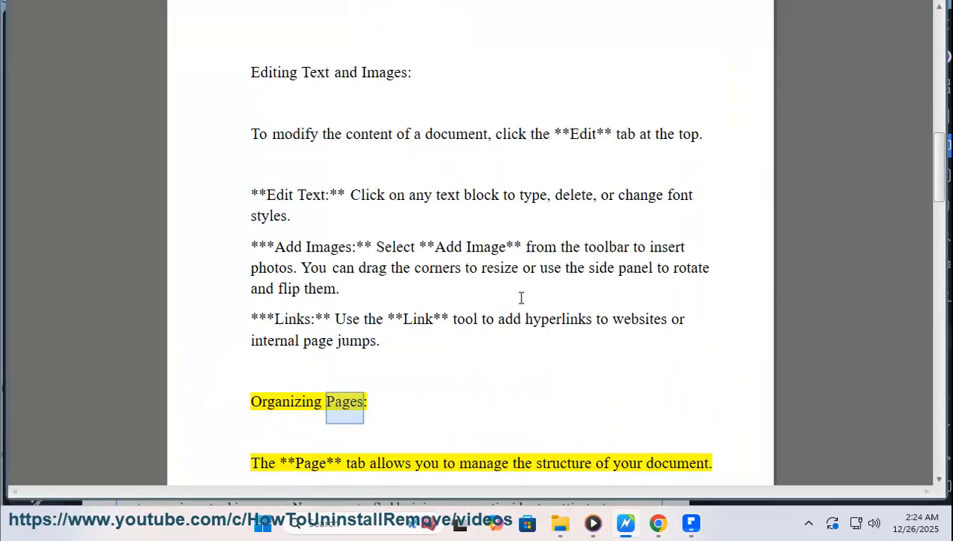
pyautogui.scroll(-2, 564, 294)
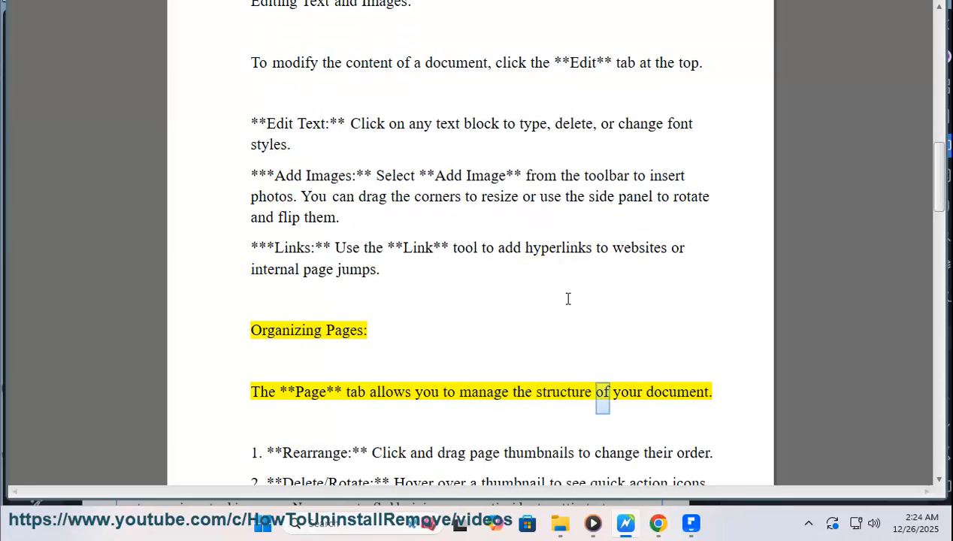
pyautogui.scroll(2, 540, 321)
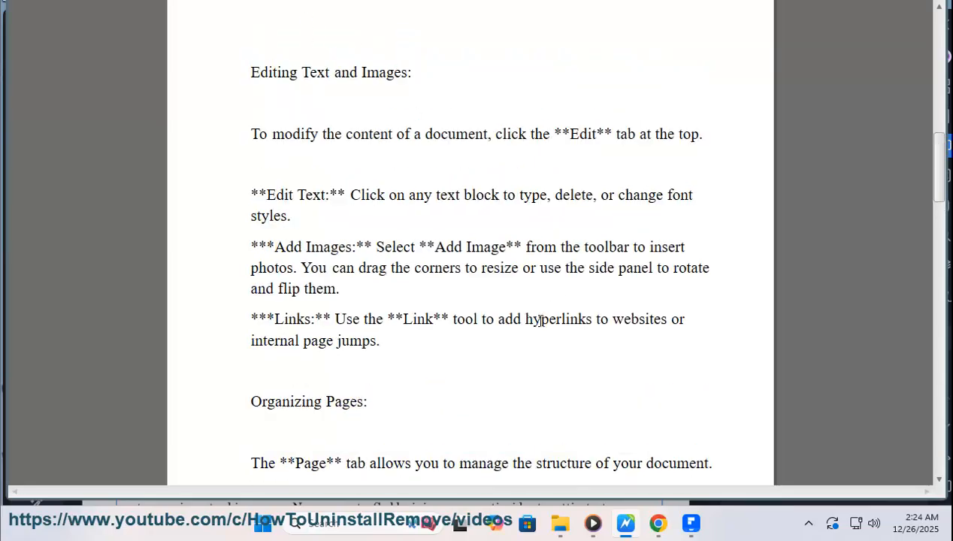
pyautogui.scroll(2, 507, 321)
pyautogui.moveTo(332, 272); pyautogui.dragTo(286, 265)
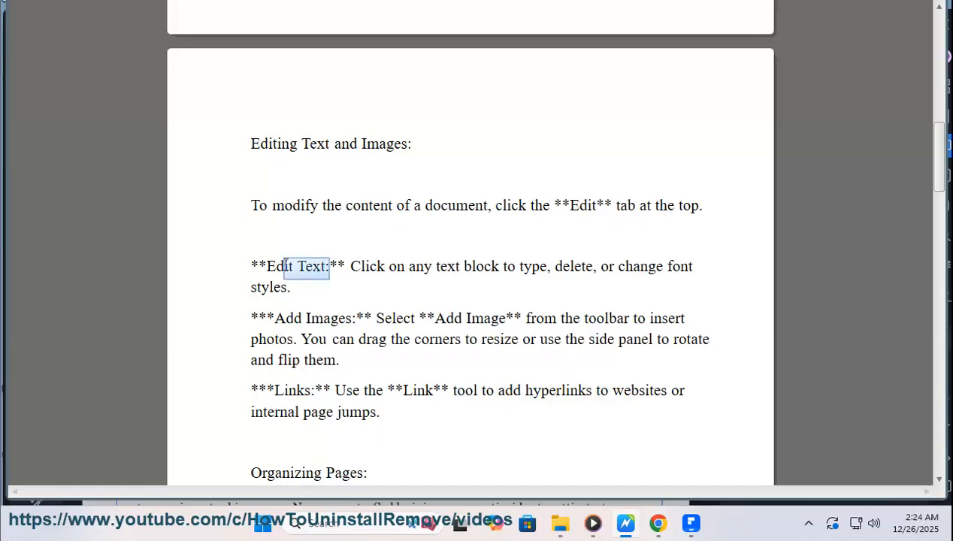
# - Return to sample-local-pdf.pdf, select "ADD CONTENT HERE...", and open the file picker for adding an image
pyautogui.click(691, 523)
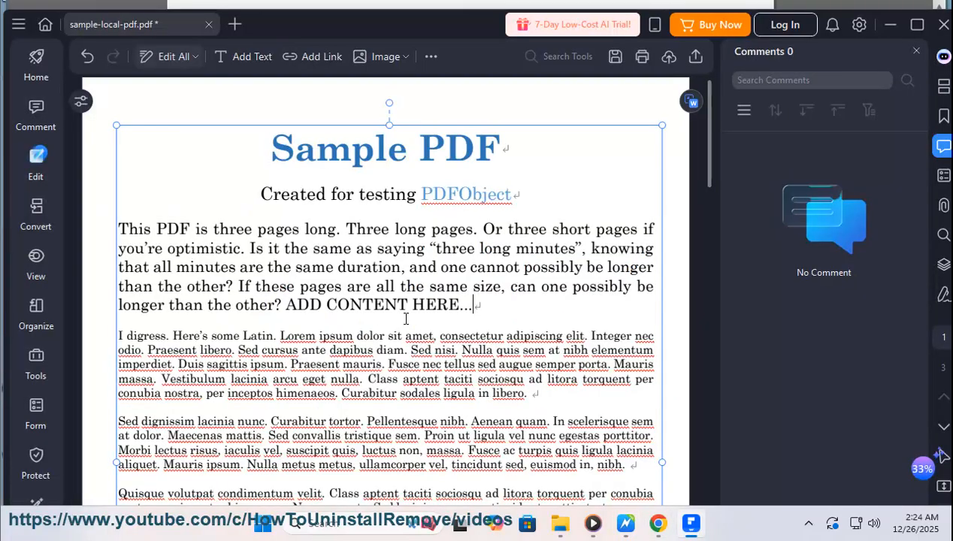
pyautogui.moveTo(485, 309); pyautogui.dragTo(284, 306)
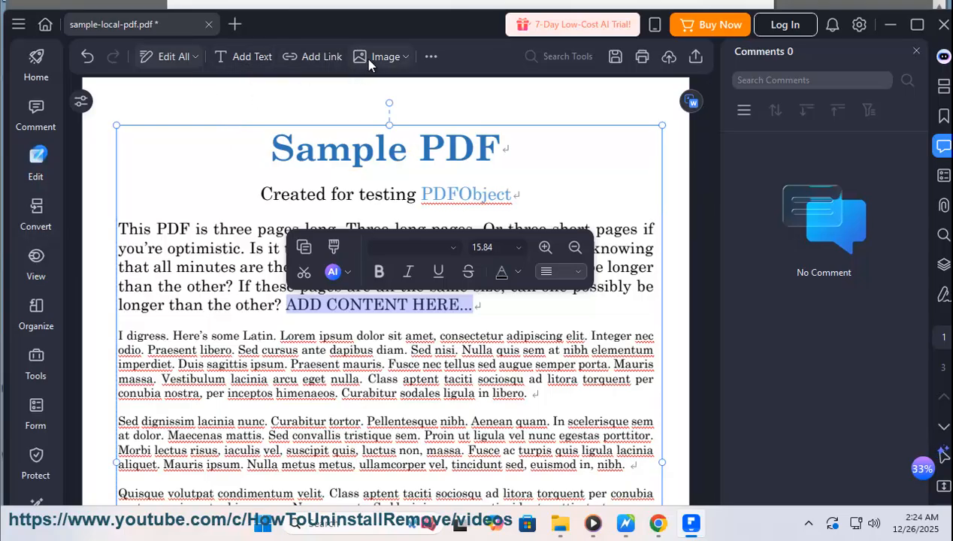
pyautogui.click(404, 60)
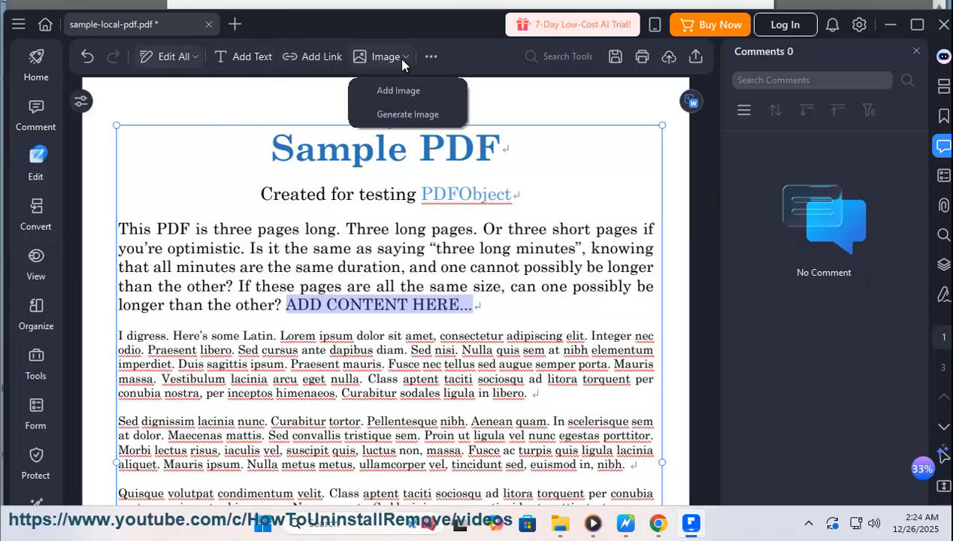
pyautogui.click(417, 97)
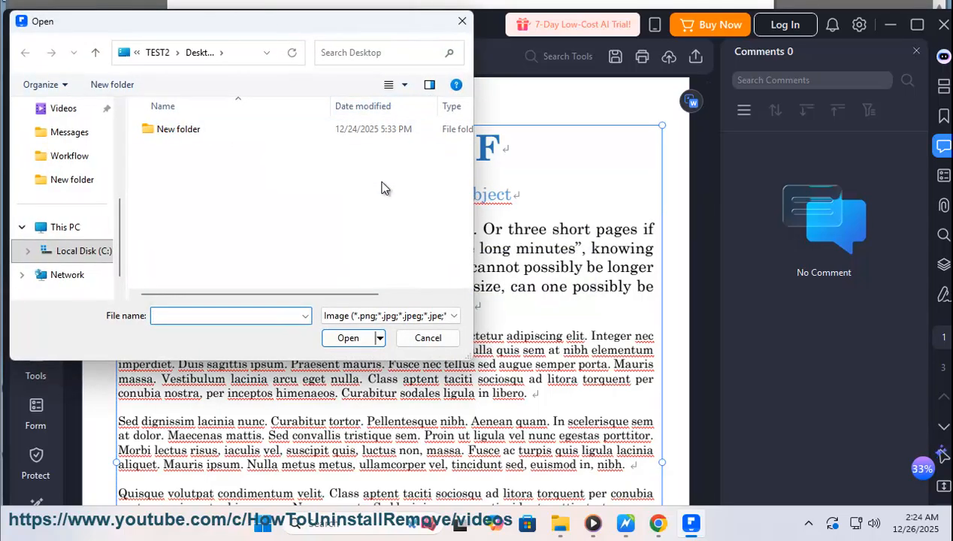
# - Switch to Chrome and search Google for "PIC example"
pyautogui.click(659, 524)
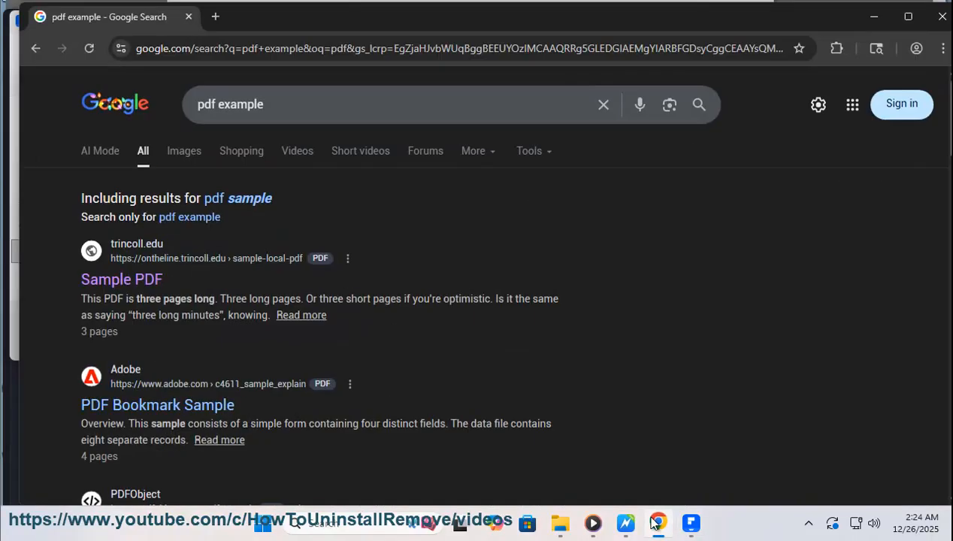
pyautogui.doubleClick(214, 104)
pyautogui.write('PIC')
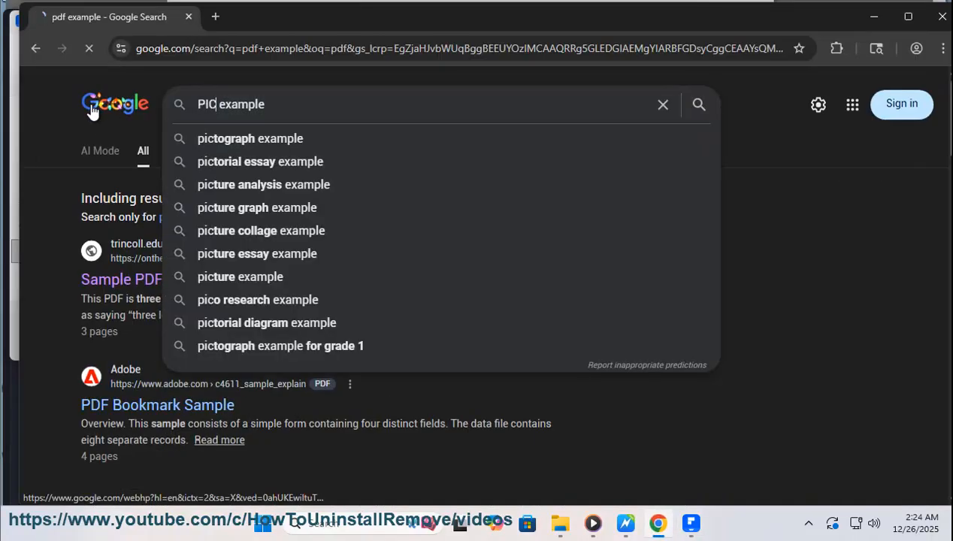
pyautogui.press('Return')
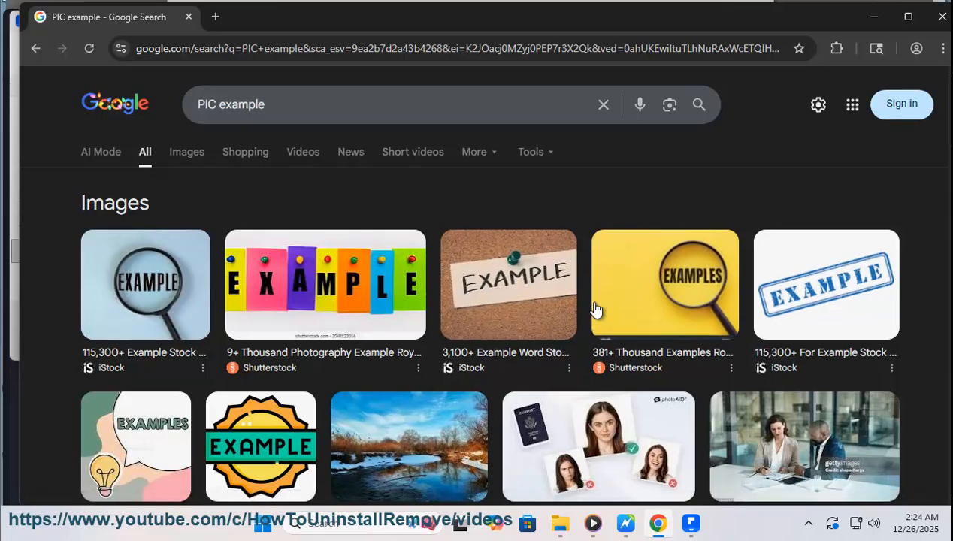
# - Save the Dreamstime EXAMPLES light bulb picture from the search results to the Desktop as images.jpg
pyautogui.scroll(-3, 353, 443)
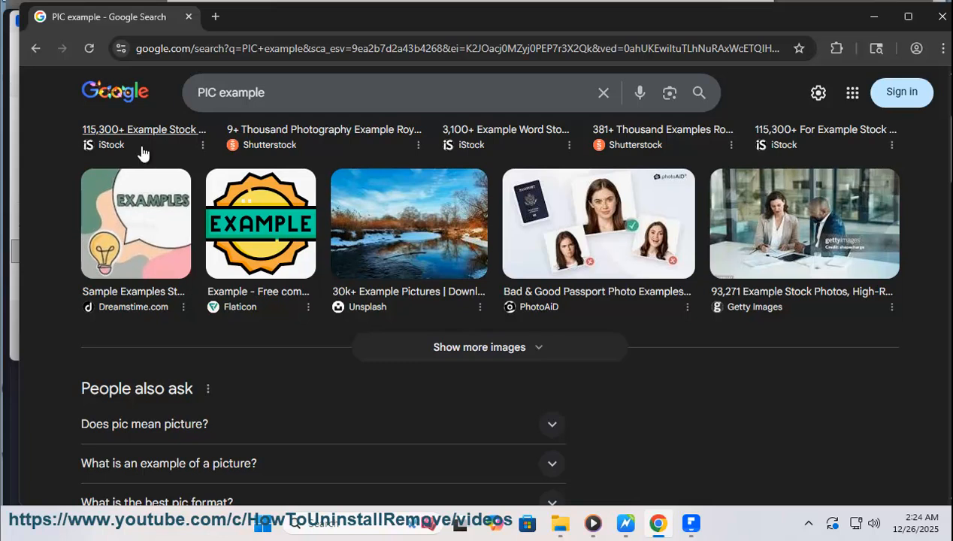
pyautogui.click(146, 218)
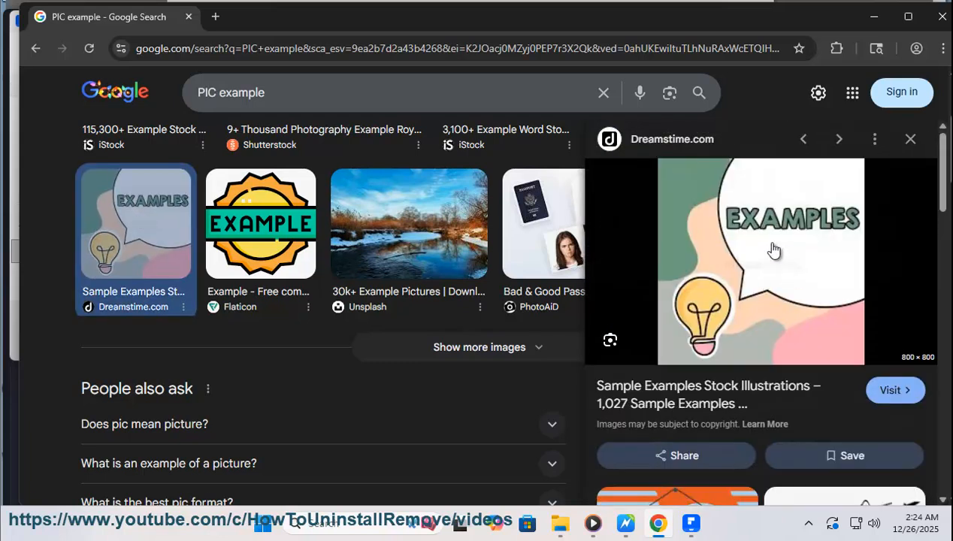
pyautogui.rightClick(773, 250)
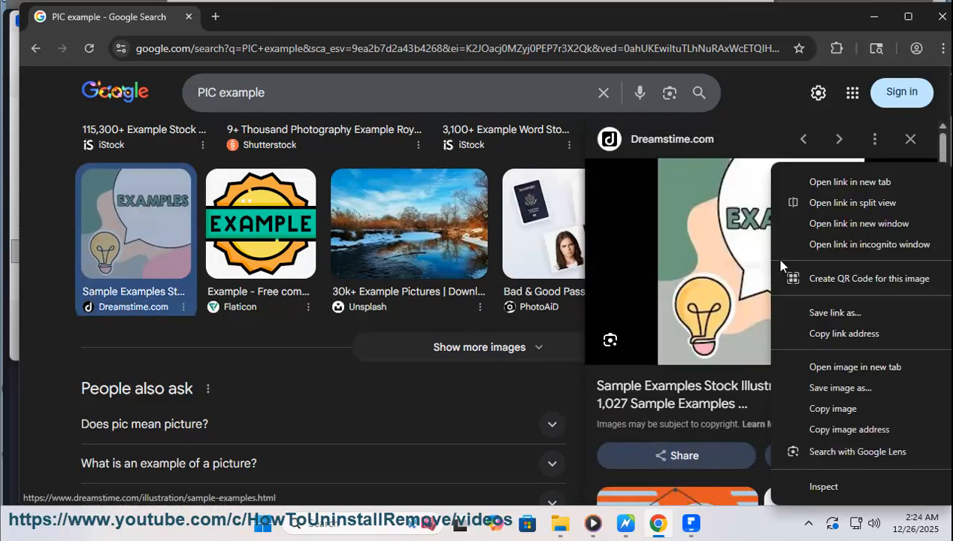
pyautogui.click(836, 388)
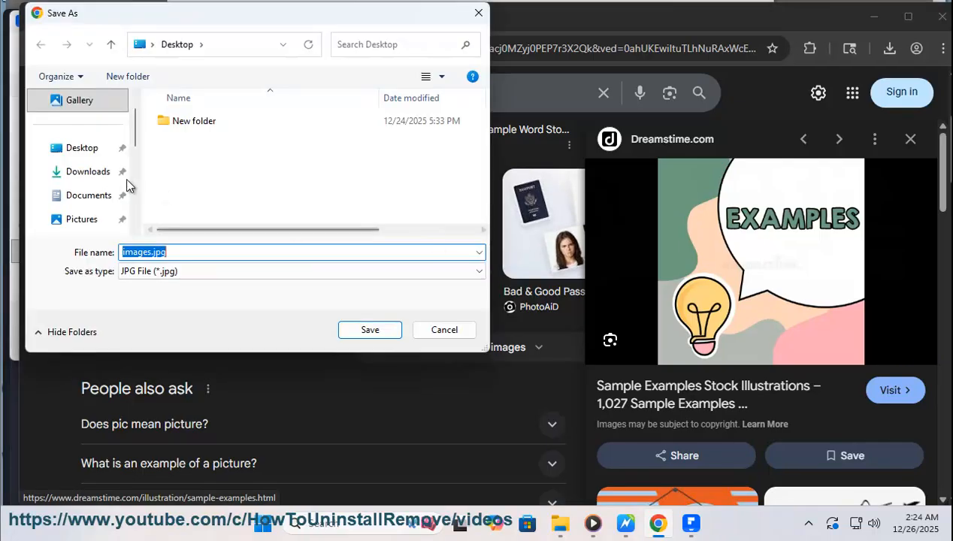
pyautogui.click(76, 149)
pyautogui.click(369, 331)
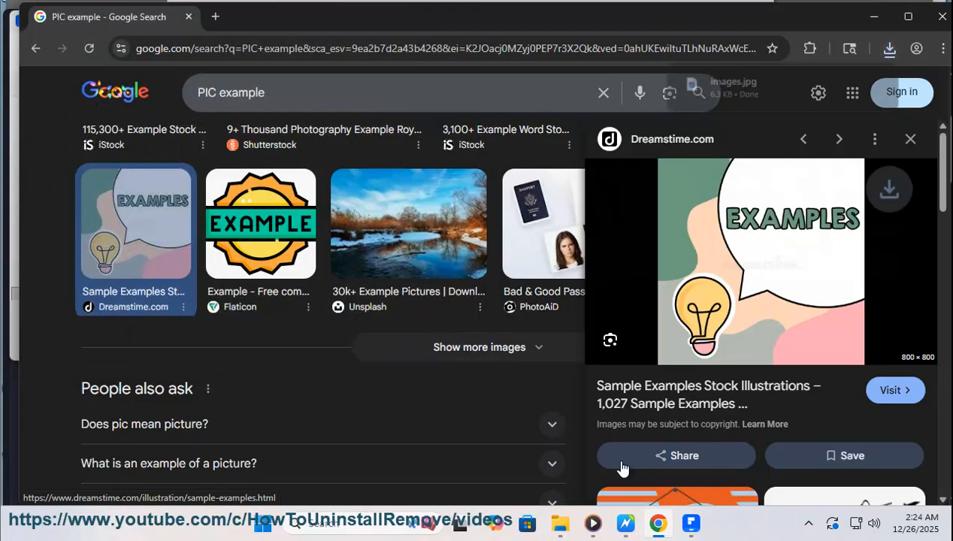
# - Return to the PDF, insert images.jpg from the Desktop on the first page, and reposition it over the opening paragraphs
pyautogui.click(659, 524)
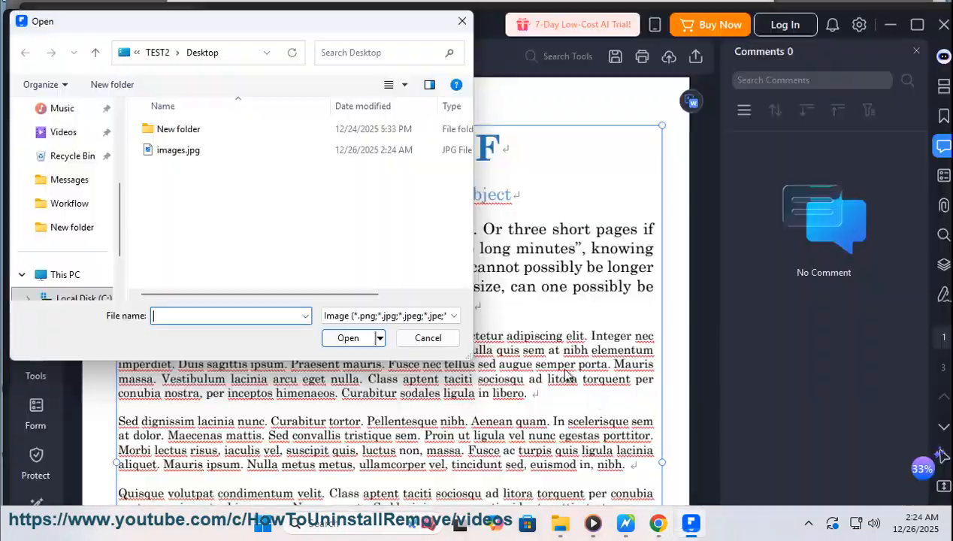
pyautogui.click(179, 150)
pyautogui.click(359, 343)
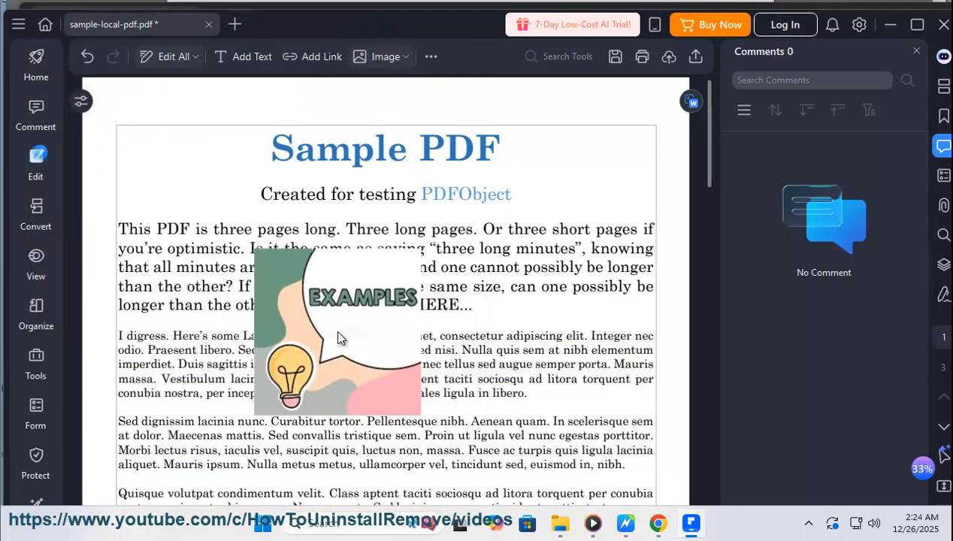
pyautogui.click(519, 318)
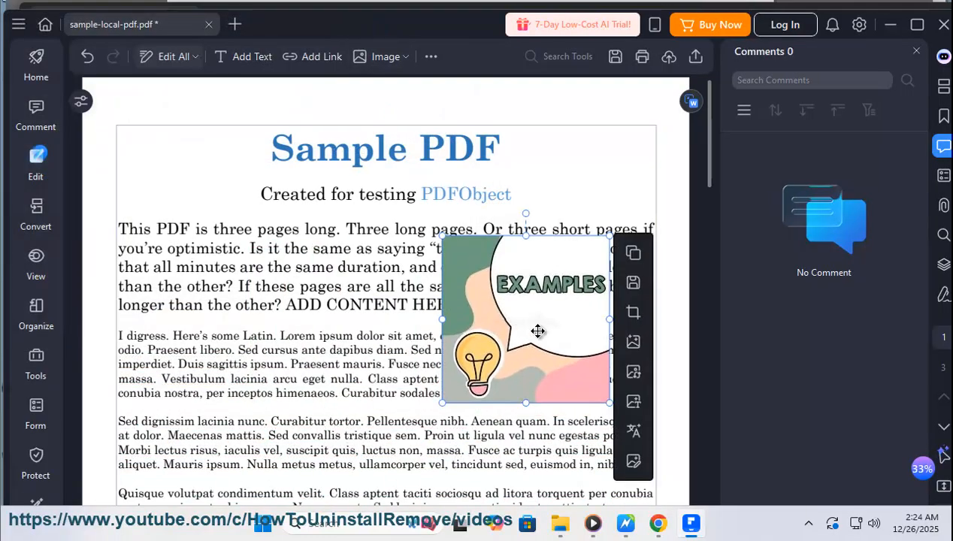
pyautogui.moveTo(486, 323); pyautogui.dragTo(320, 386)
pyautogui.moveTo(380, 346); pyautogui.dragTo(473, 316)
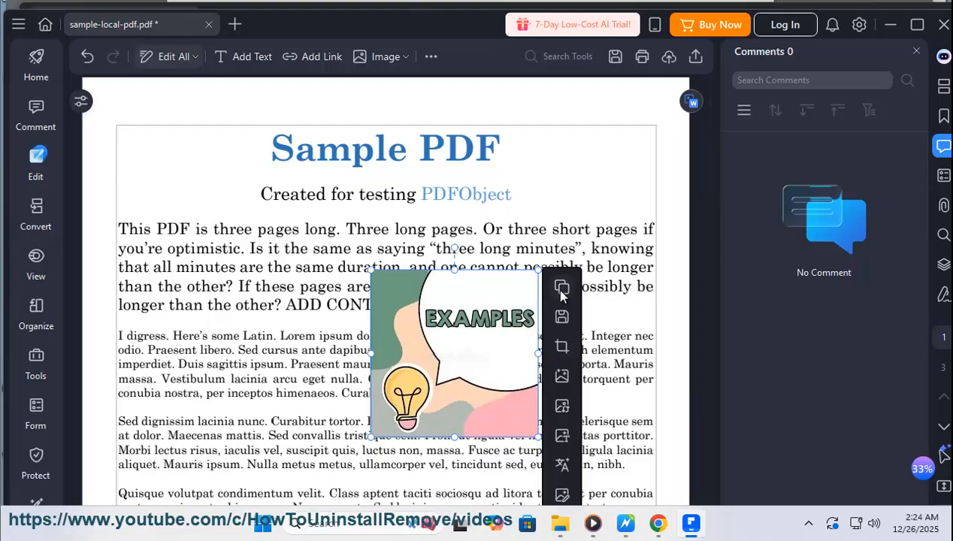
# - Save the inserted picture from the PDF to the Desktop as sample-local-pdf_page0_image.png
pyautogui.click(563, 318)
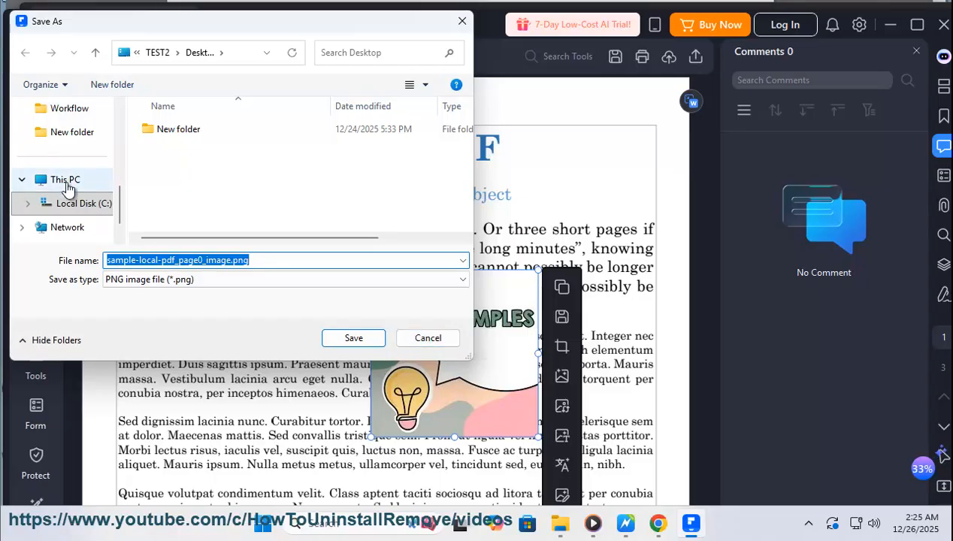
pyautogui.scroll(3, 64, 185)
pyautogui.click(64, 158)
pyautogui.click(314, 287)
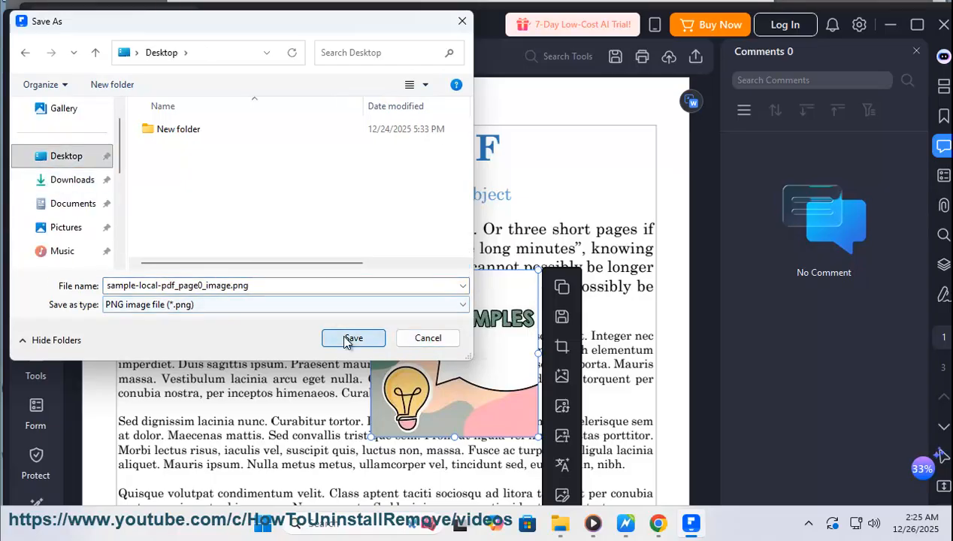
pyautogui.click(353, 337)
# - Move the EXAMPLES picture to the upper-right corner of the first page's text area, beside the title
pyautogui.click(627, 337)
pyautogui.click(500, 304)
pyautogui.moveTo(500, 305); pyautogui.dragTo(621, 162)
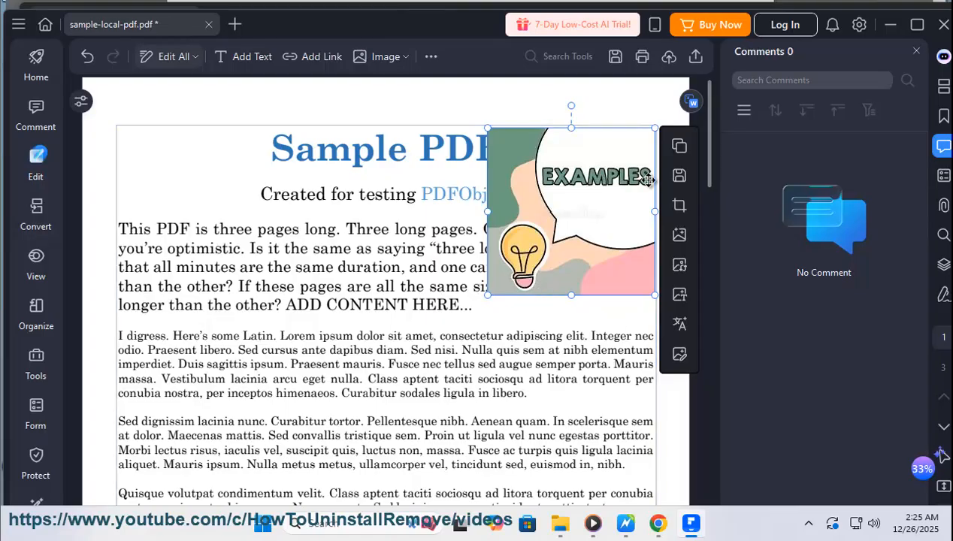
pyautogui.click(476, 316)
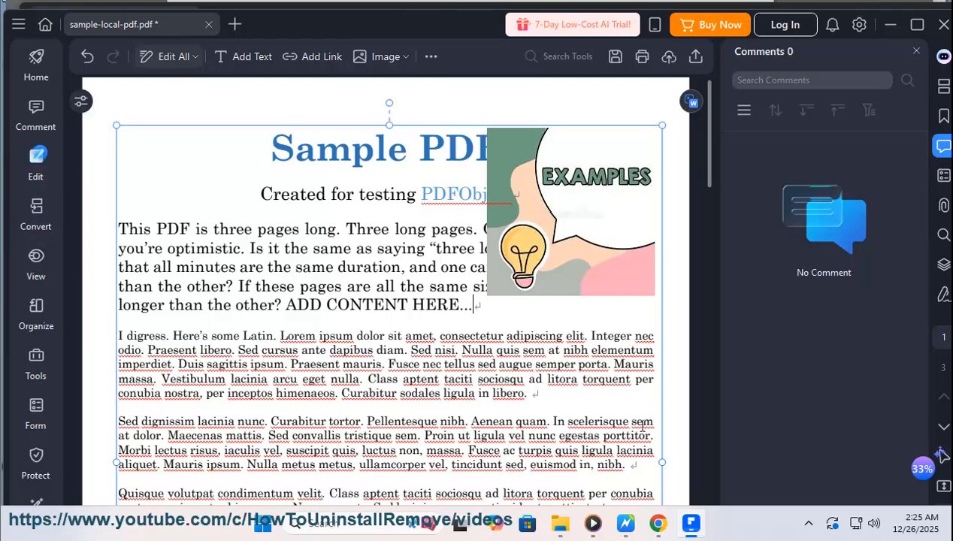
# - Check the Links instruction in the guide document and return to the PDF
pyautogui.click(626, 524)
pyautogui.moveTo(312, 392); pyautogui.dragTo(276, 392)
pyautogui.click(691, 524)
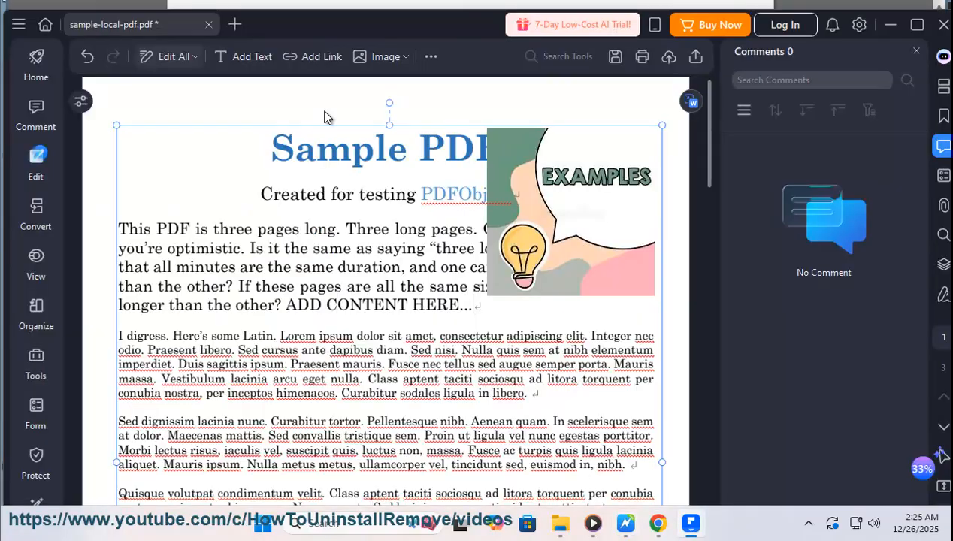
pyautogui.click(315, 65)
pyautogui.click(305, 60)
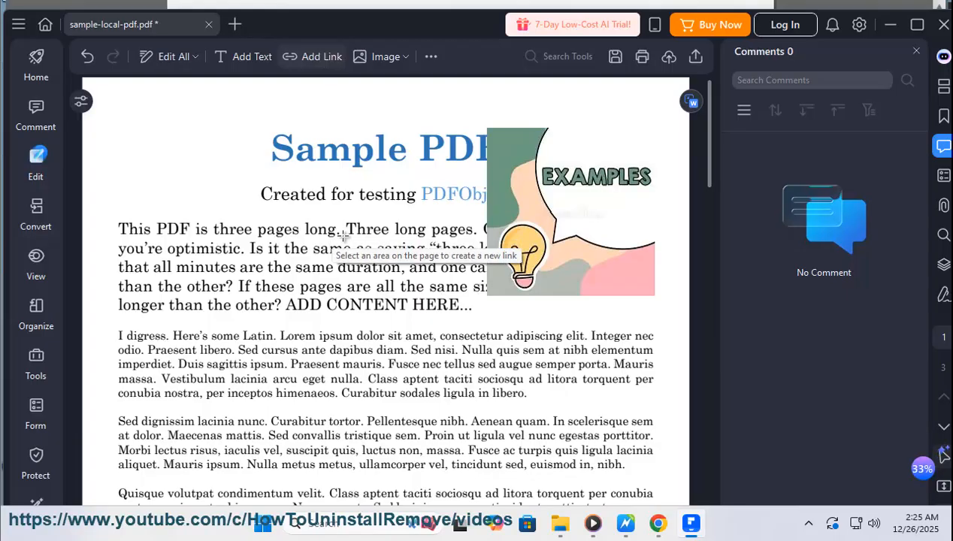
pyautogui.click(321, 59)
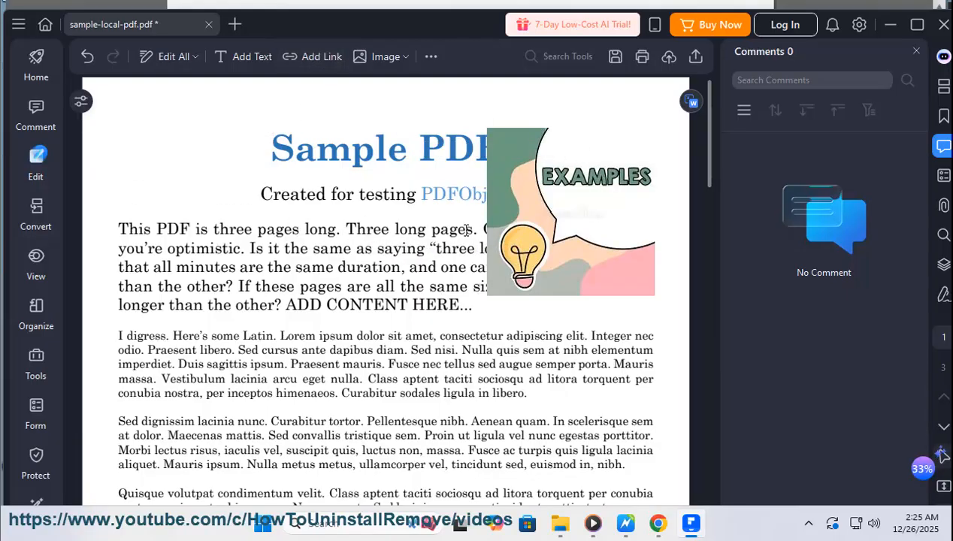
# - Start the Add Link tool and draw a link area around the opening paragraph on the first page
pyautogui.moveTo(471, 231); pyautogui.dragTo(361, 232)
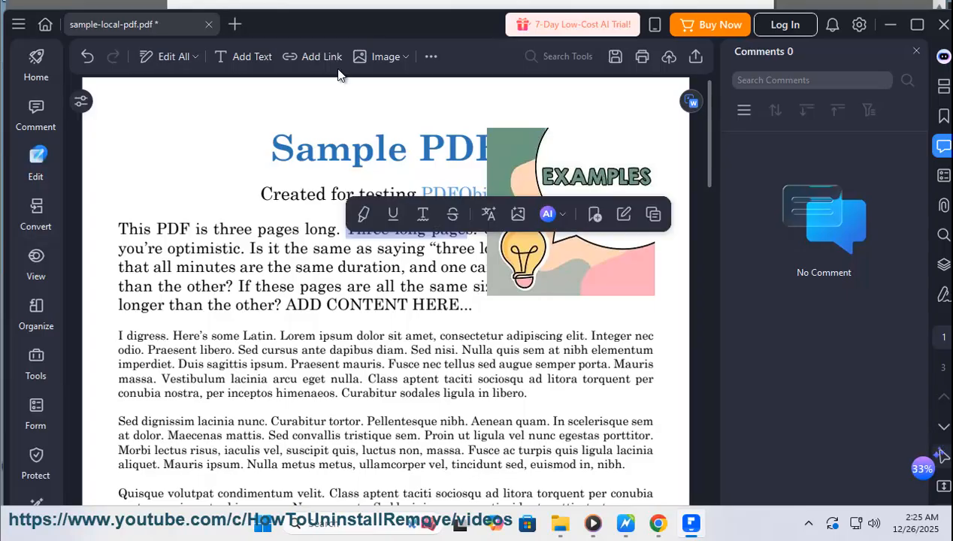
pyautogui.click(550, 214)
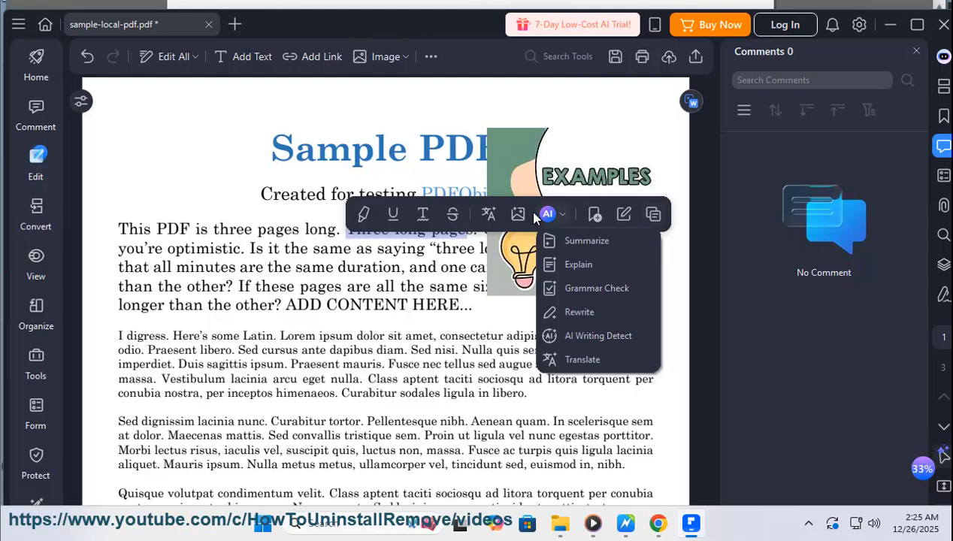
pyautogui.click(314, 60)
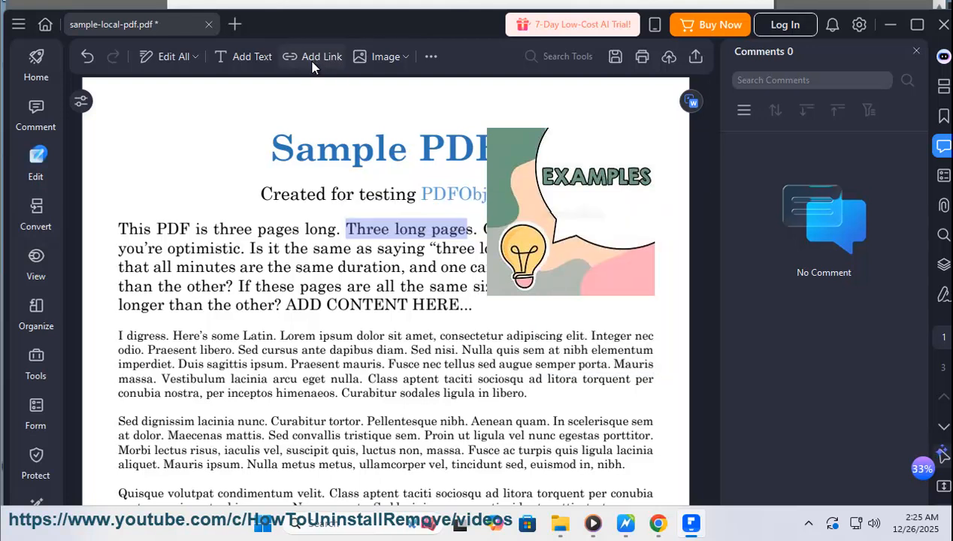
pyautogui.click(313, 66)
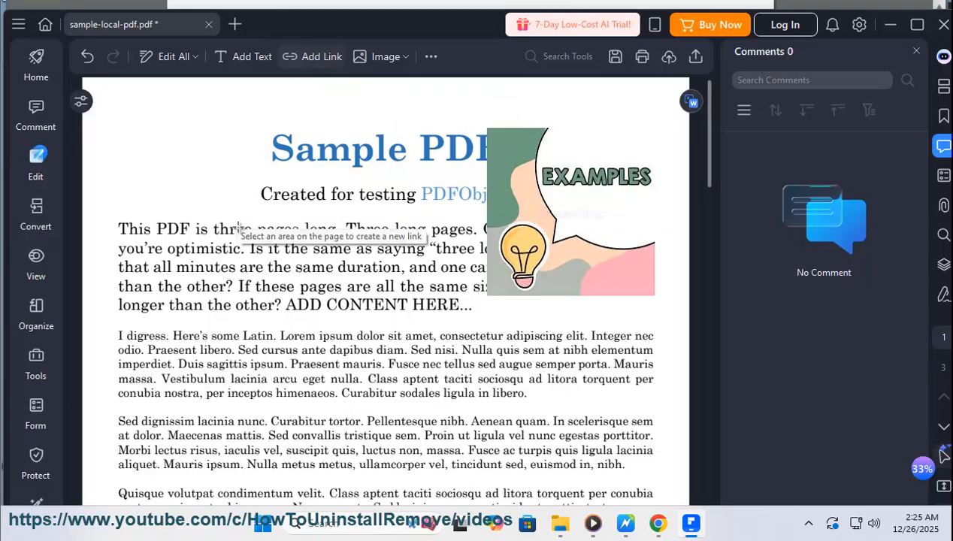
pyautogui.moveTo(111, 220); pyautogui.dragTo(462, 312)
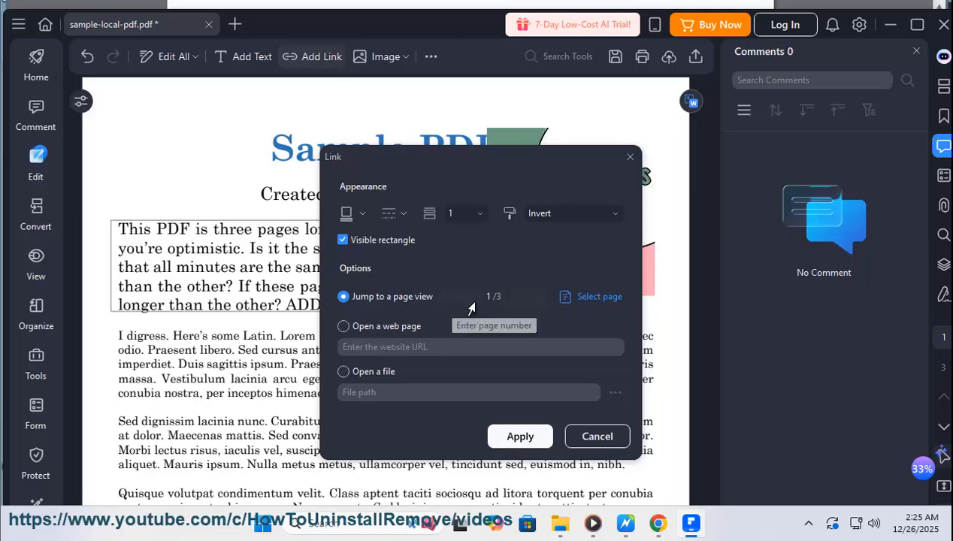
# - Set the link to open the web page YRSITE.COM and apply it
pyautogui.click(349, 329)
pyautogui.click(364, 347)
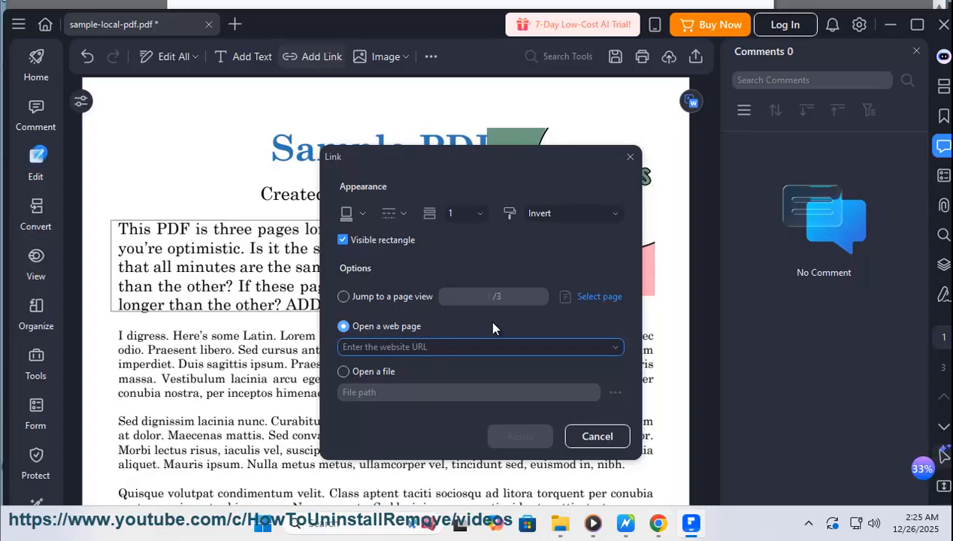
pyautogui.write('YRSITE.COM')
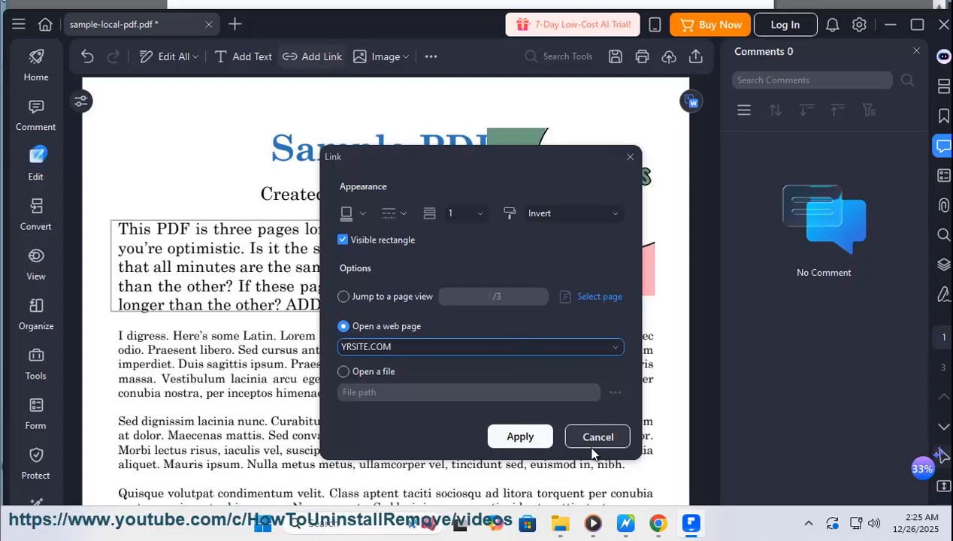
pyautogui.click(520, 437)
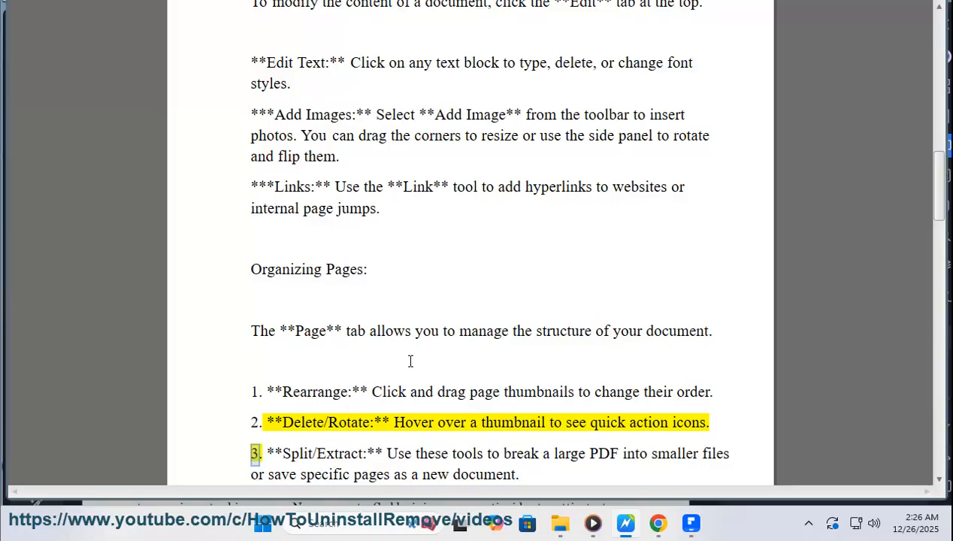
# - Return to the PDF, show its pages in the Organize view, and check the available Split options
pyautogui.click(691, 523)
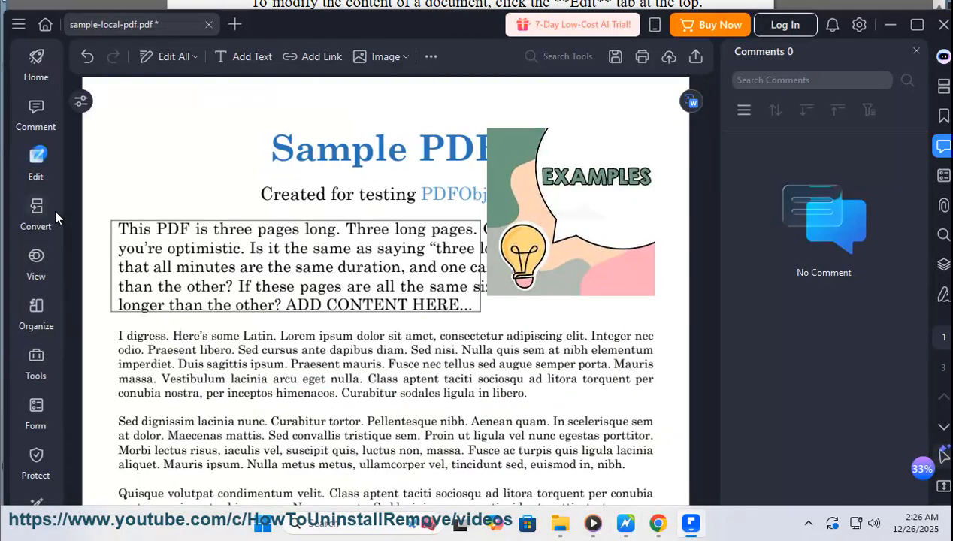
pyautogui.click(35, 310)
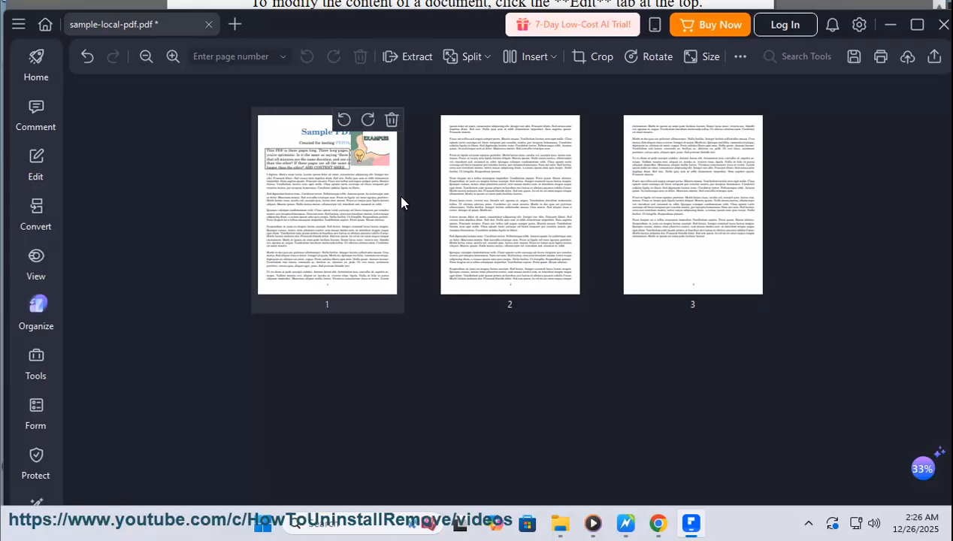
pyautogui.click(486, 59)
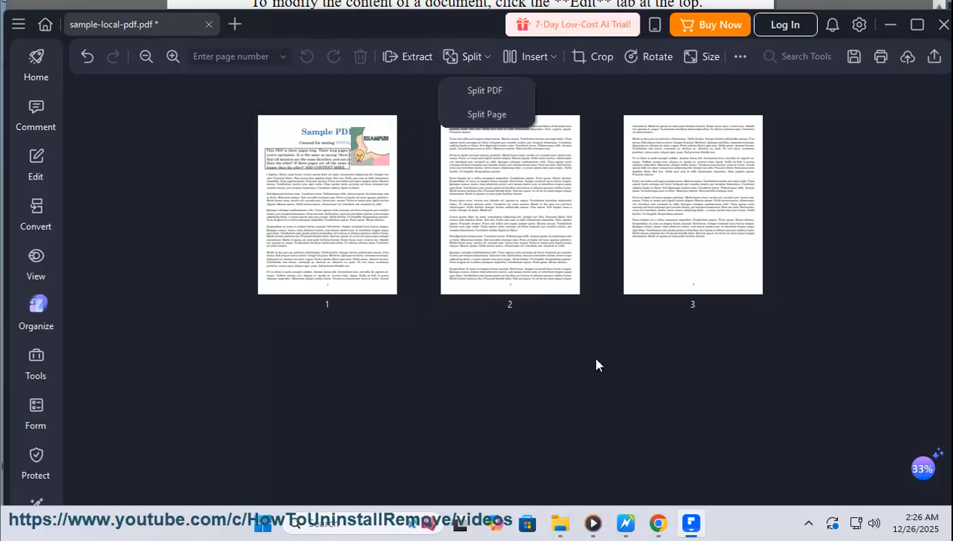
pyautogui.click(610, 382)
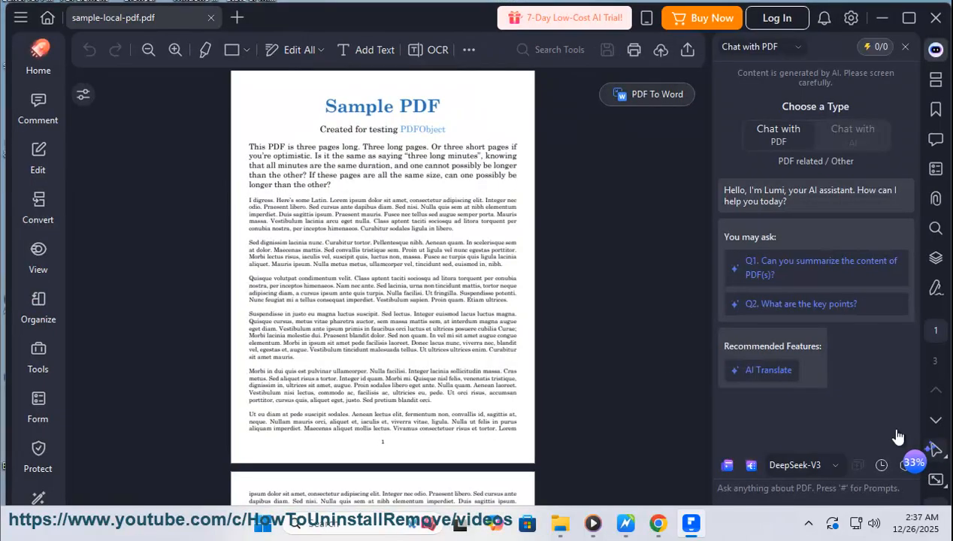
# - Close the AI chat sidebar and the "Start your PDF journey" checklist
pyautogui.click(906, 47)
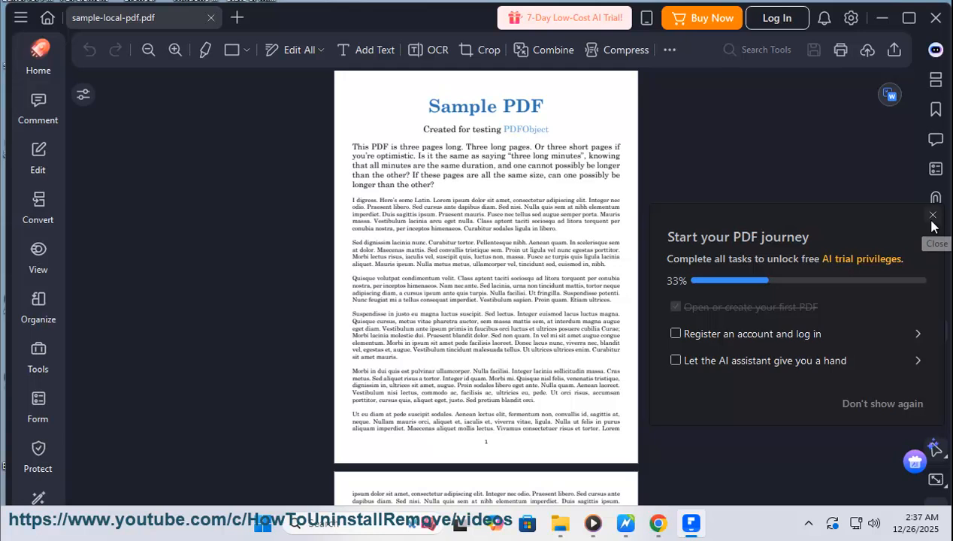
pyautogui.click(932, 216)
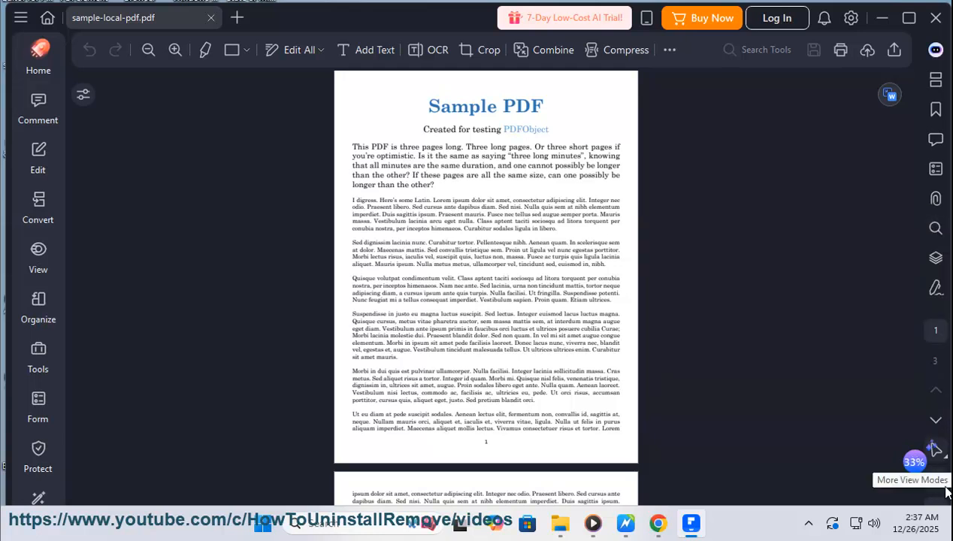
pyautogui.click(940, 490)
pyautogui.click(939, 490)
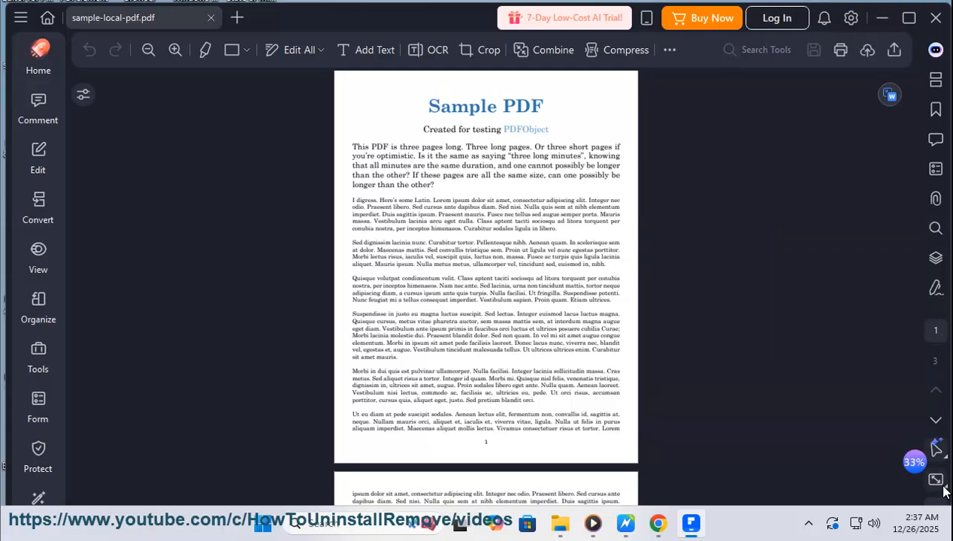
pyautogui.click(933, 217)
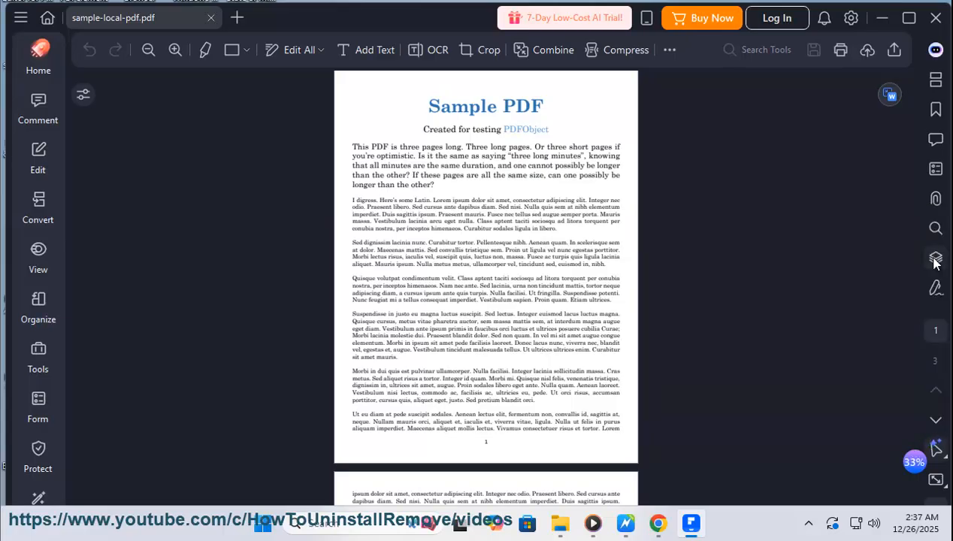
# - Advance through the document to page 3 and show the page thumbnails
pyautogui.click(936, 422)
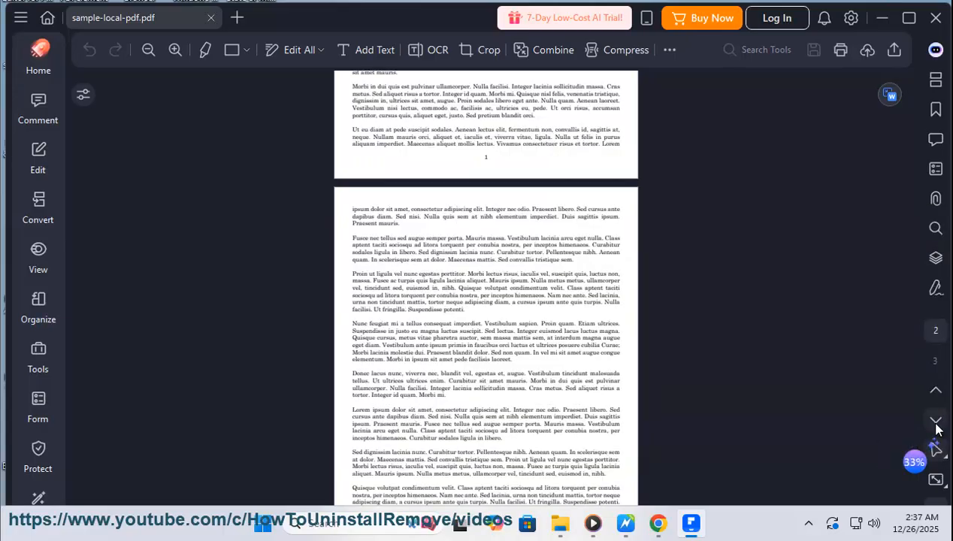
pyautogui.click(936, 424)
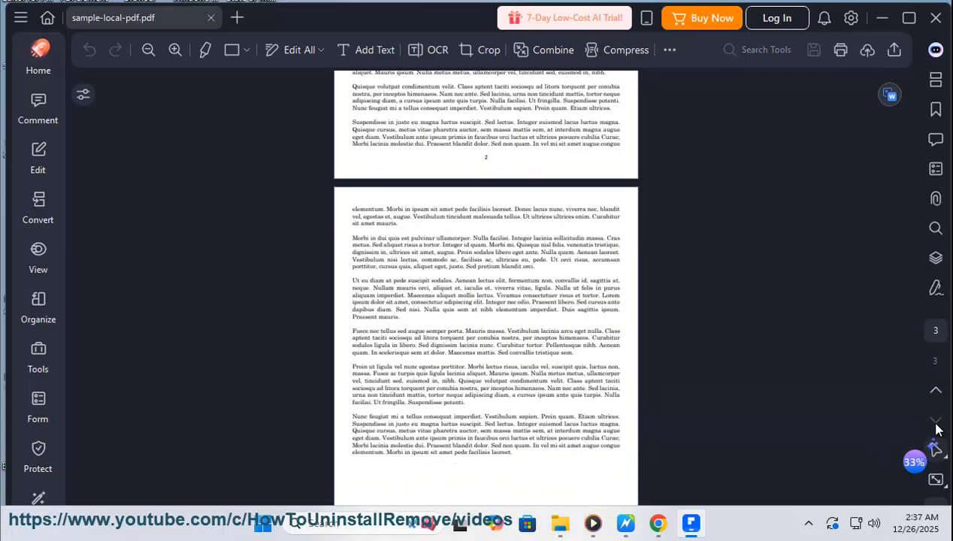
pyautogui.click(936, 86)
# - Try to rearrange the document by moving the page 3 and page 2 thumbnails to other positions
pyautogui.click(744, 185)
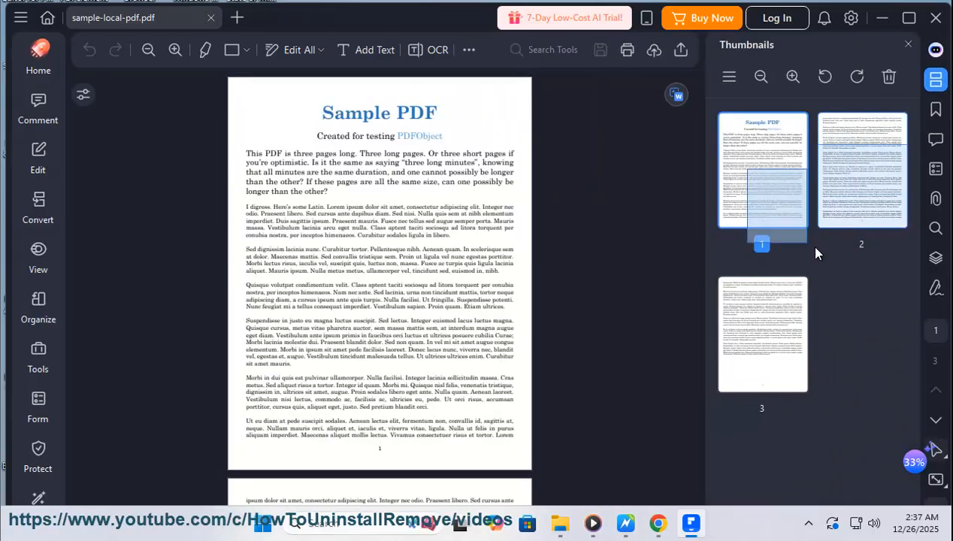
pyautogui.click(865, 163)
pyautogui.click(746, 160)
pyautogui.click(865, 177)
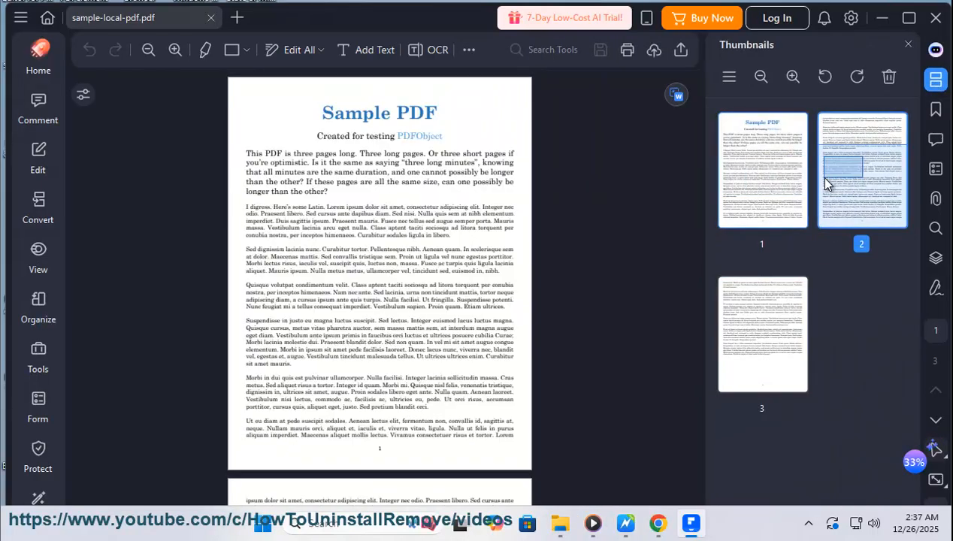
pyautogui.click(776, 334)
pyautogui.moveTo(776, 331); pyautogui.dragTo(867, 364)
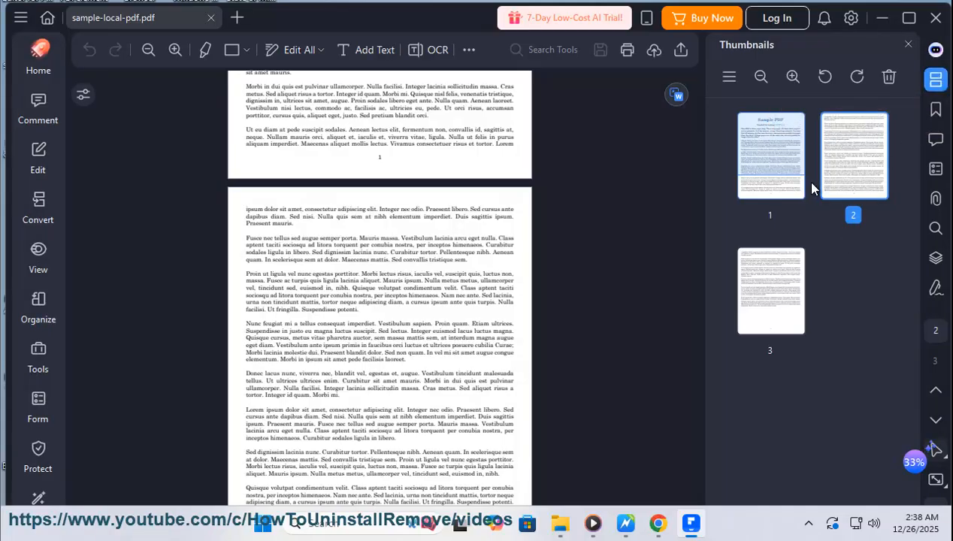
pyautogui.moveTo(848, 148); pyautogui.dragTo(763, 242)
pyautogui.moveTo(800, 298)
pyautogui.mouseDown()
pyautogui.moveTo(825, 273)
pyautogui.moveTo(758, 276)
pyautogui.moveTo(756, 263)
pyautogui.moveTo(783, 269)
pyautogui.moveTo(760, 278)
pyautogui.moveTo(858, 170)
pyautogui.moveTo(757, 293)
pyautogui.mouseUp()
# - Check the Rearrange and Delete/Rotate instructions in the guide document and return to the PDF
pyautogui.click(626, 524)
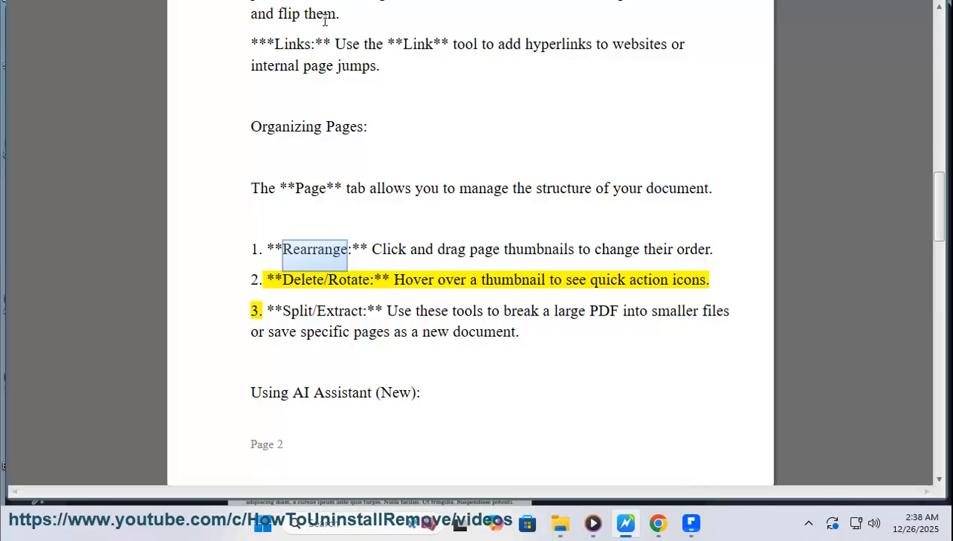
pyautogui.click(688, 525)
pyautogui.click(628, 524)
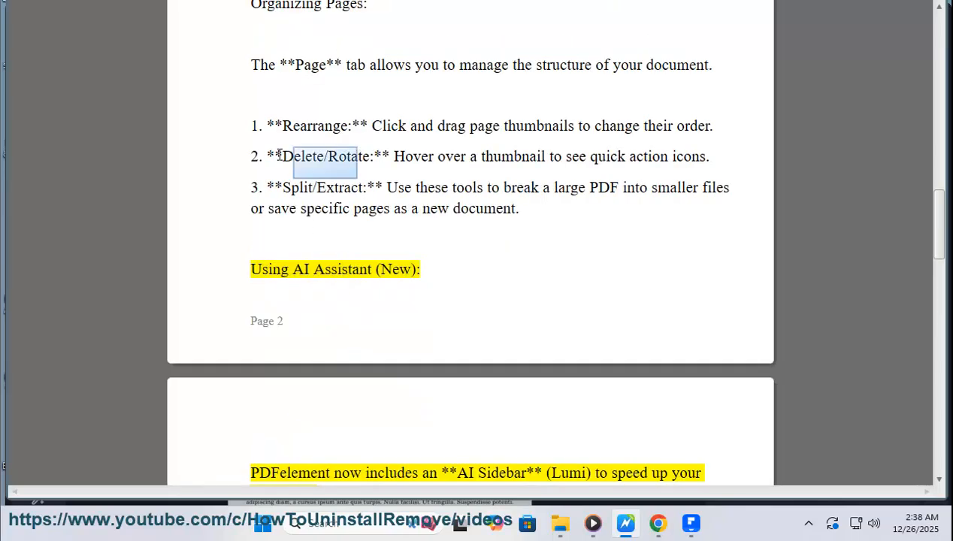
pyautogui.click(691, 523)
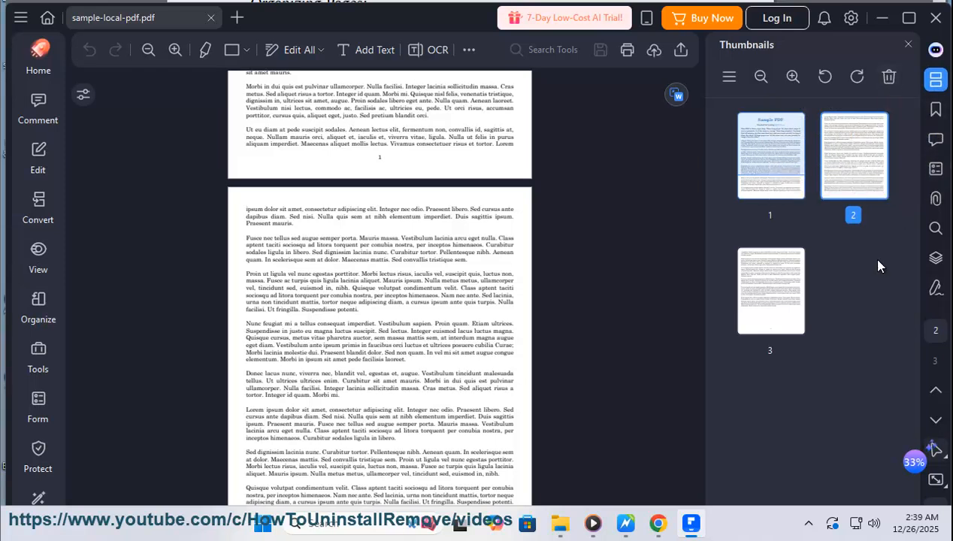
# - Switch the PDF to edit mode and examine the additional editing tools and the commands for page 2's text block
pyautogui.click(39, 155)
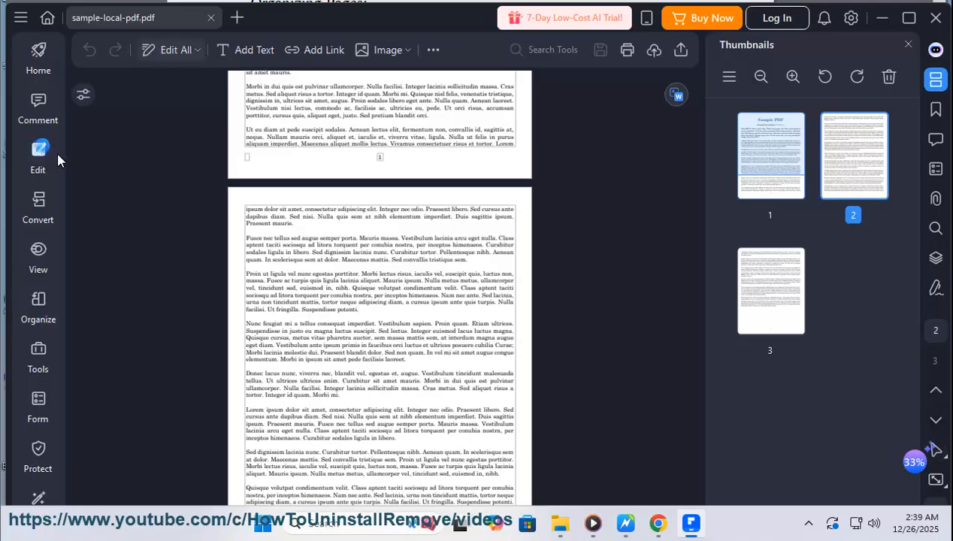
pyautogui.click(440, 50)
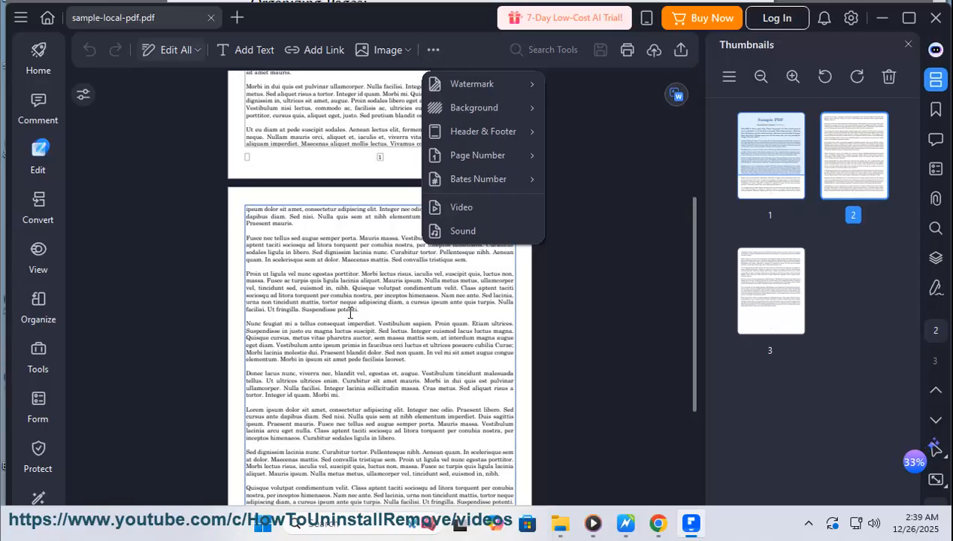
pyautogui.click(436, 310)
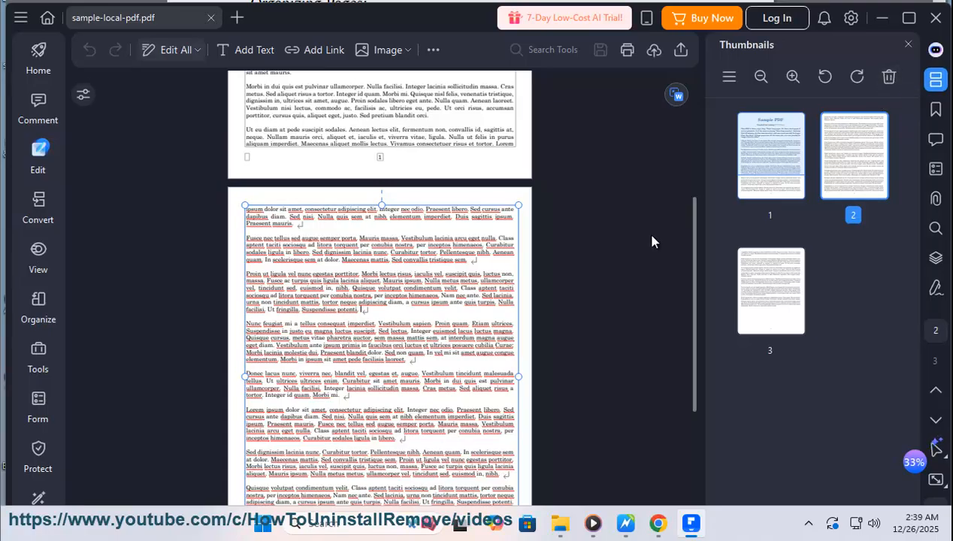
pyautogui.rightClick(514, 203)
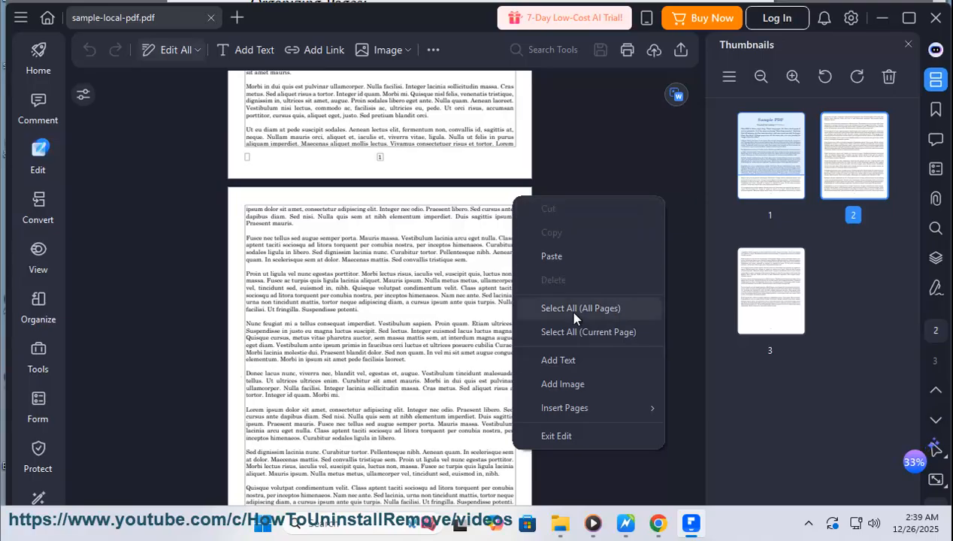
pyautogui.rightClick(429, 237)
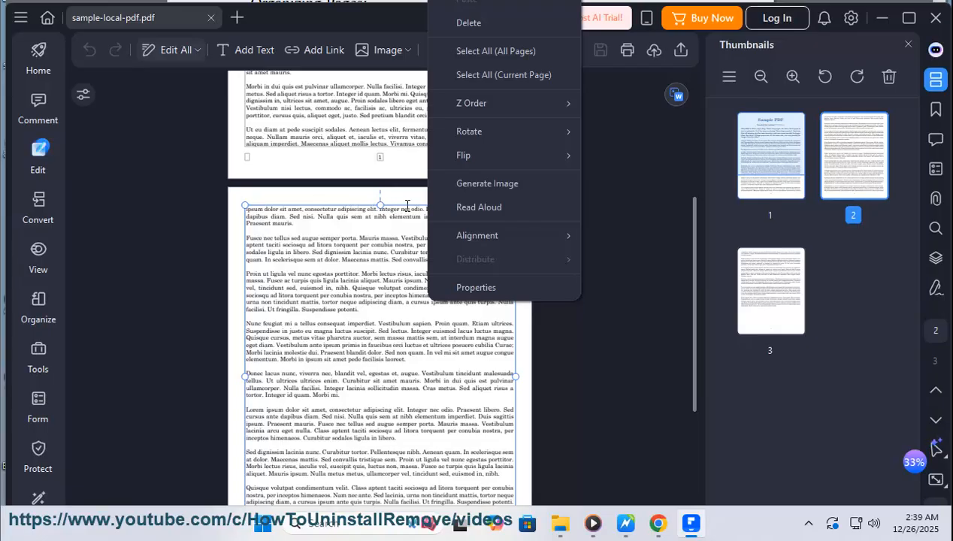
# - Go to page 1 and examine its thumbnail's page commands, including the Insert Pages options
pyautogui.click(772, 180)
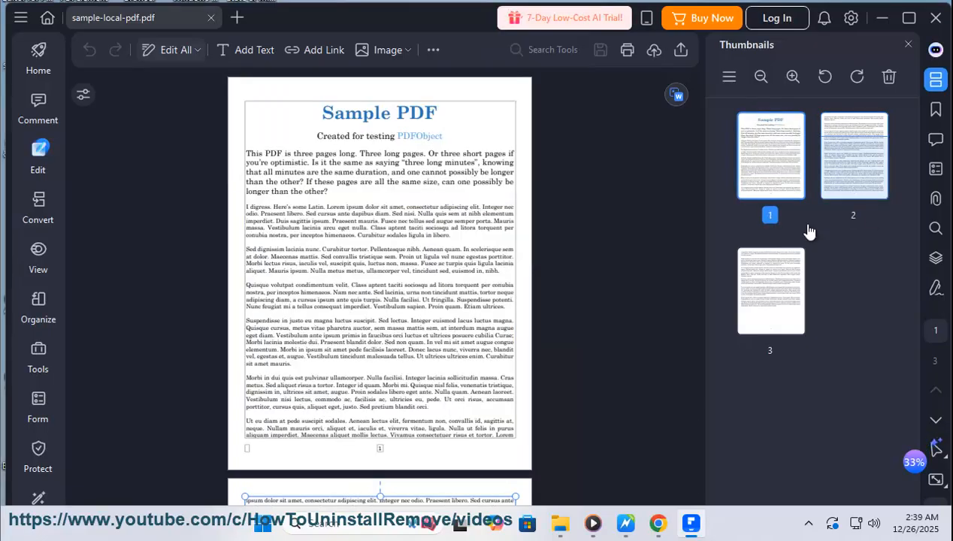
pyautogui.rightClick(783, 147)
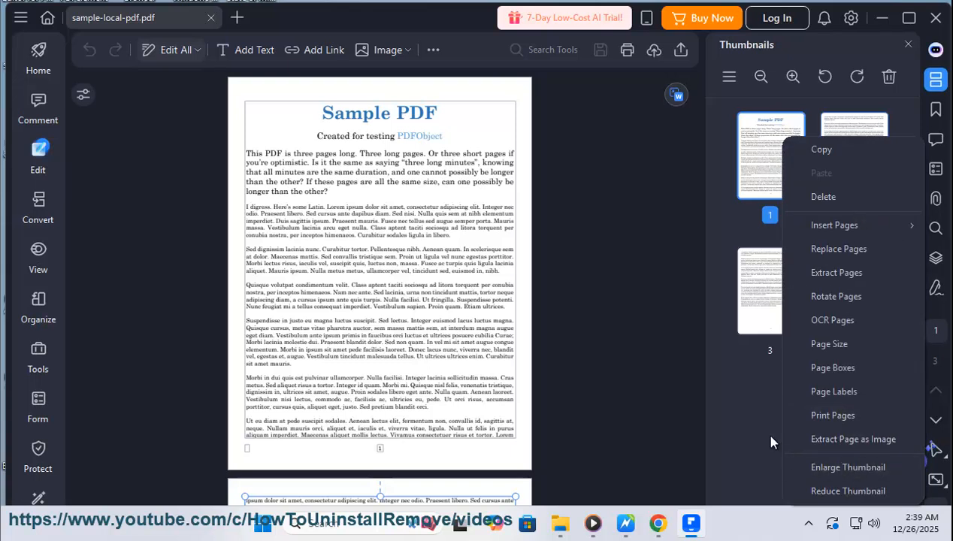
pyautogui.moveTo(841, 226)
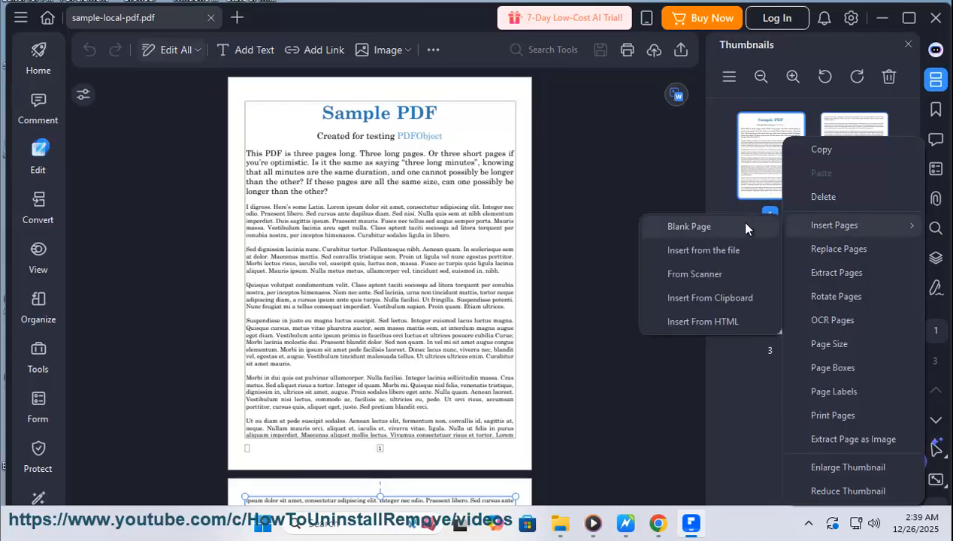
pyautogui.click(726, 372)
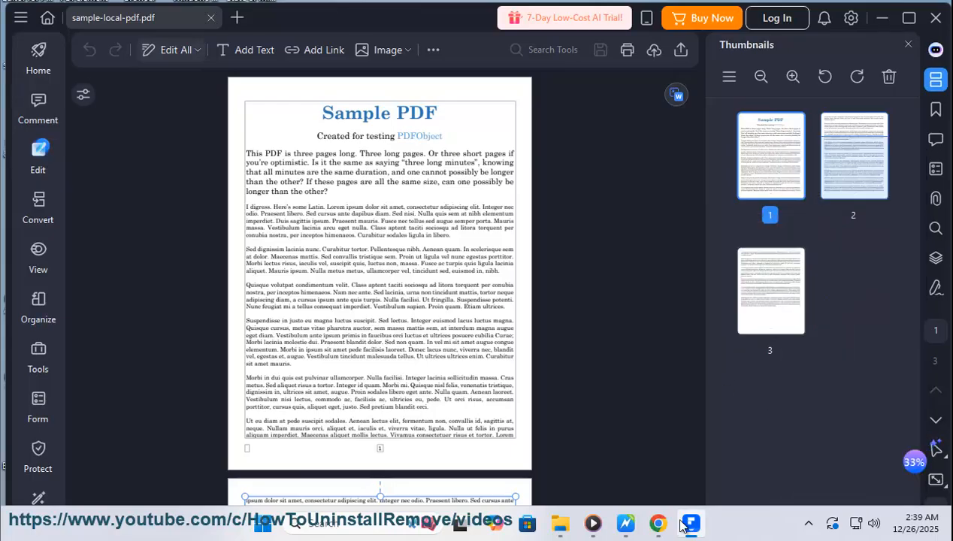
# - Check the AI Assistant section in the guide document, return to the PDF, and show the list of AI tools
pyautogui.click(628, 524)
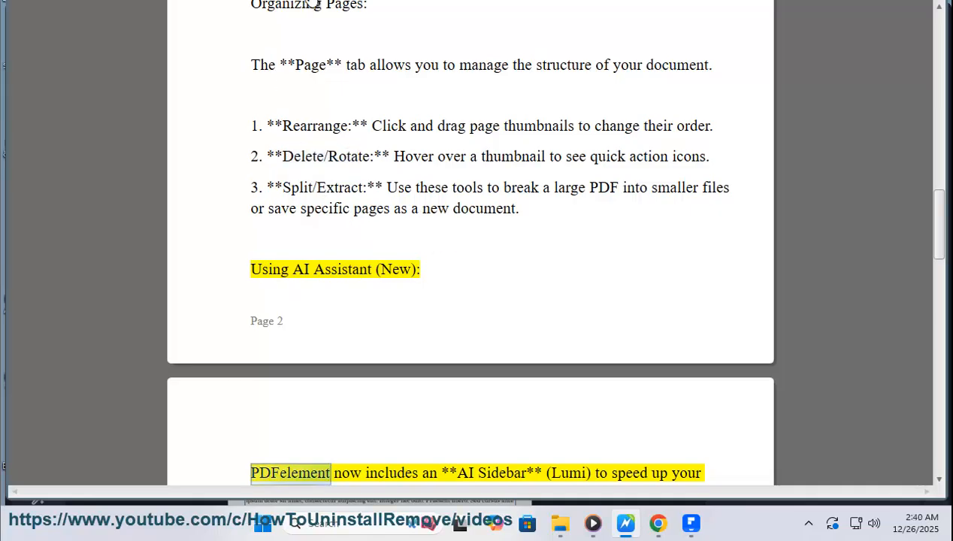
pyautogui.click(691, 524)
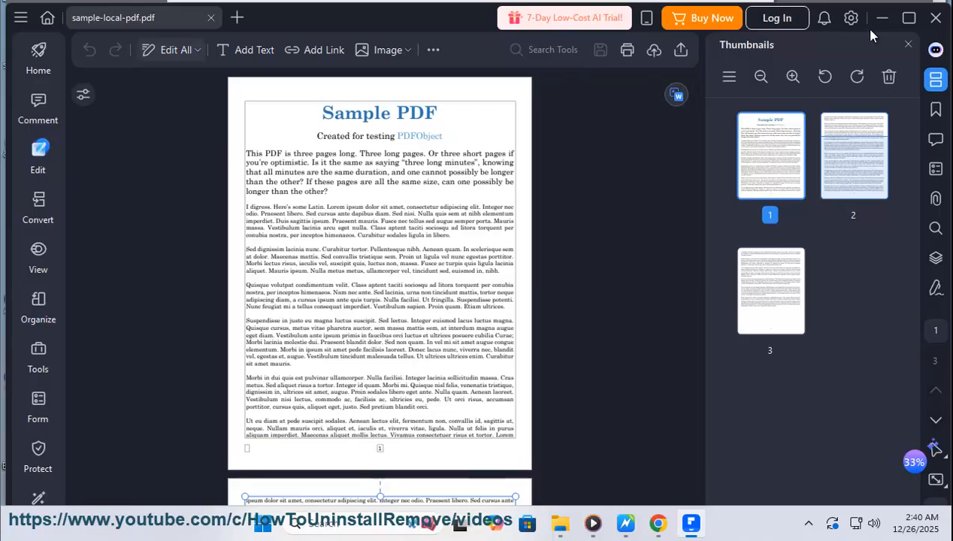
pyautogui.click(936, 50)
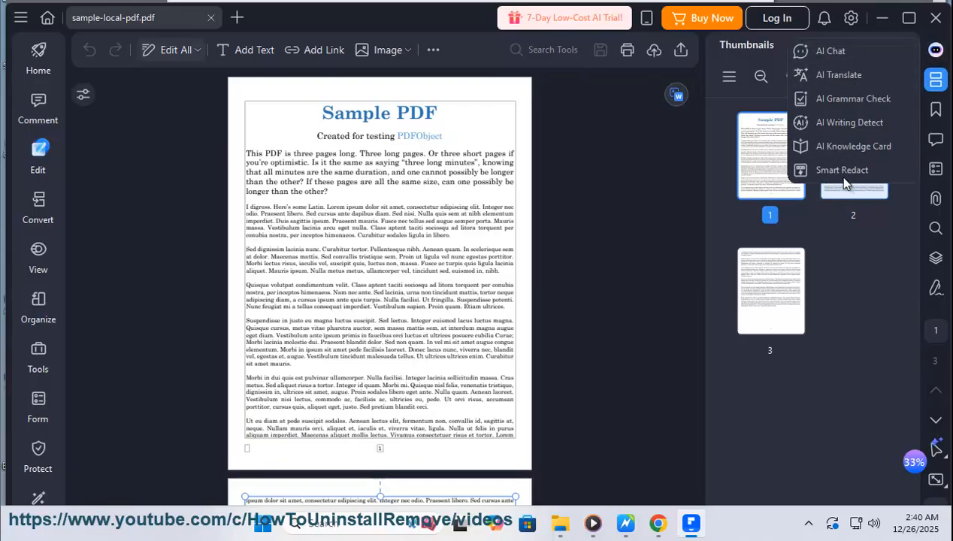
# - Open AI Translate with English as the target language and load page 1's opening paragraph as the text to translate
pyautogui.click(841, 78)
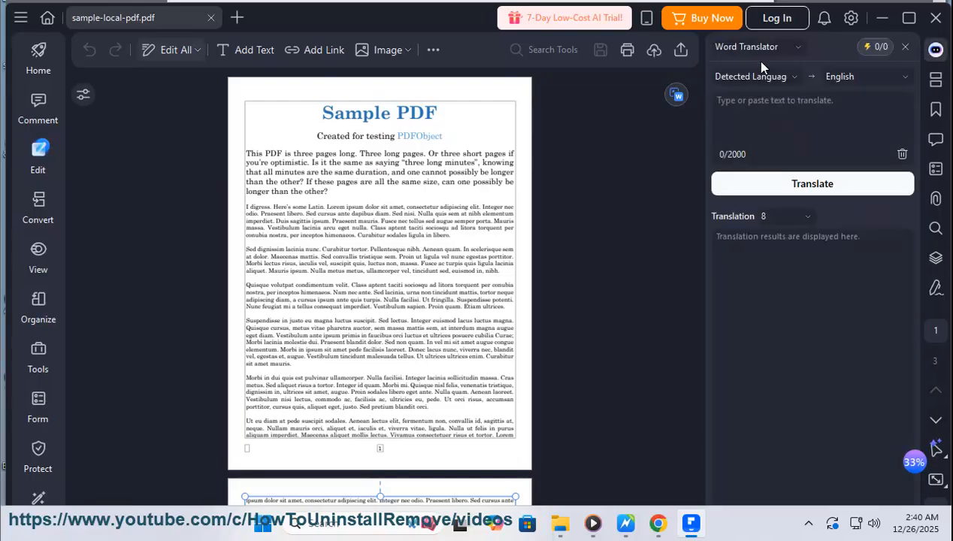
pyautogui.click(794, 79)
pyautogui.click(854, 76)
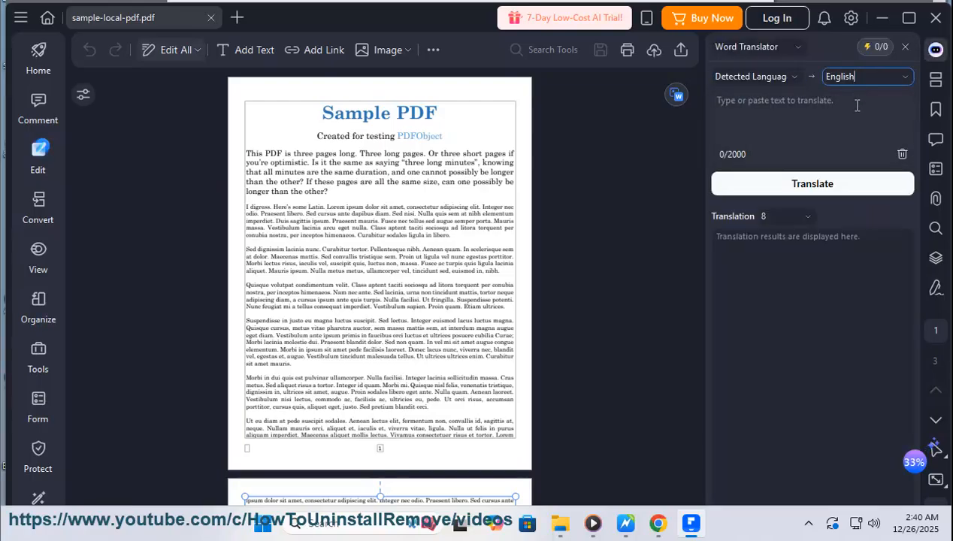
pyautogui.moveTo(337, 189); pyautogui.dragTo(240, 154)
pyautogui.rightClick(276, 166)
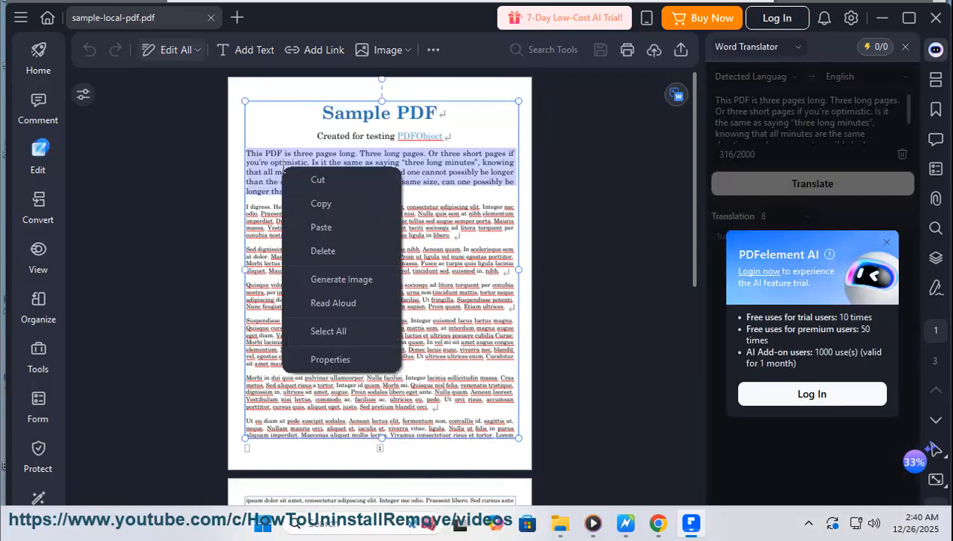
pyautogui.click(320, 202)
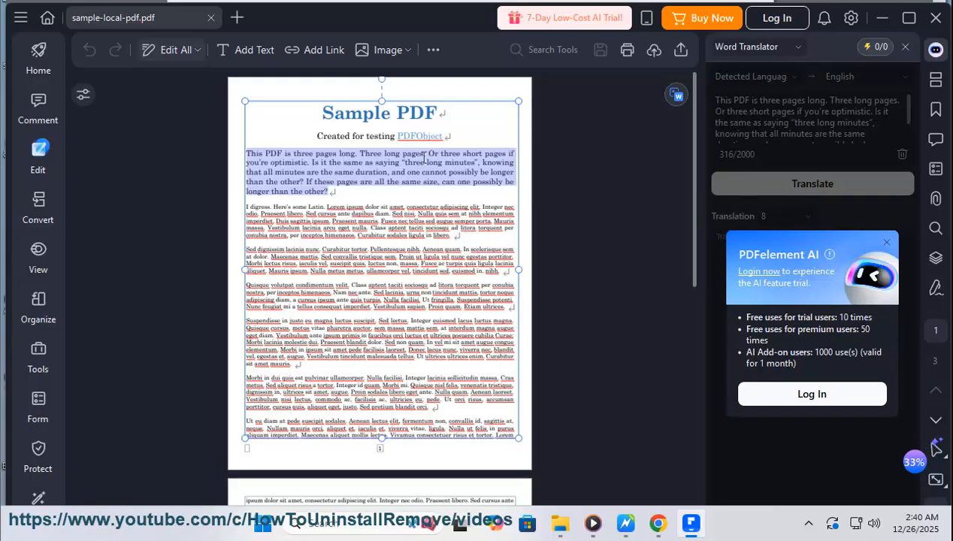
# - Check the Filling and Creating Forms section in the guide document and switch the PDF to form editing
pyautogui.click(626, 524)
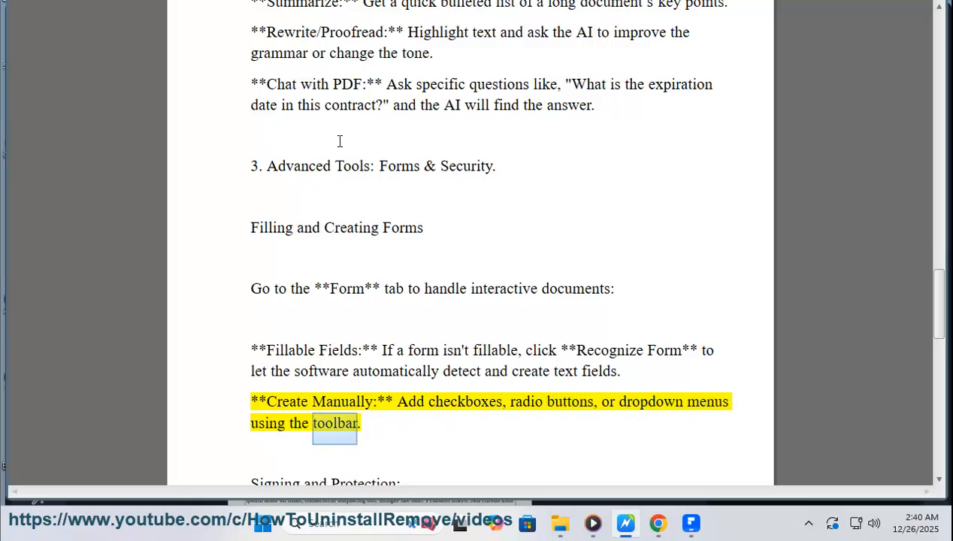
pyautogui.scroll(3, 530, 309)
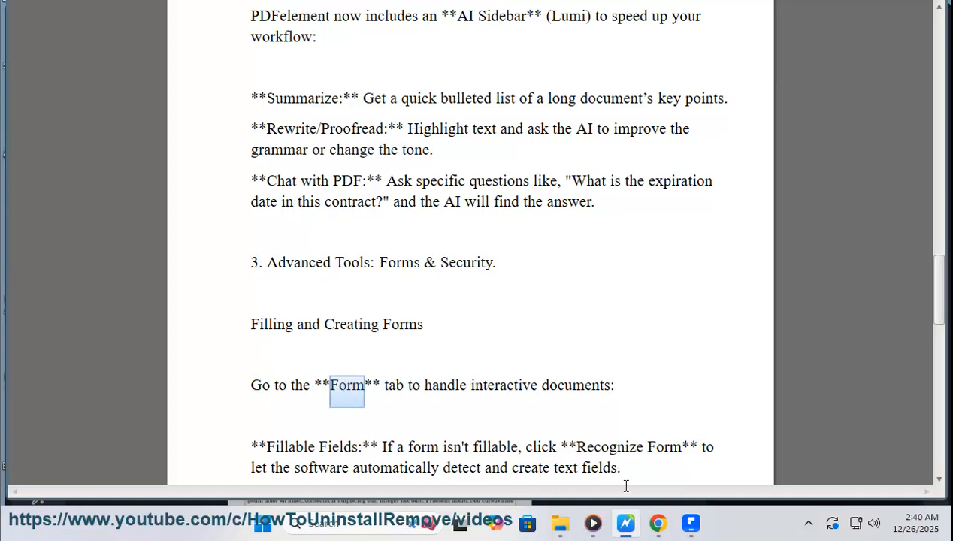
pyautogui.click(691, 524)
pyautogui.click(41, 406)
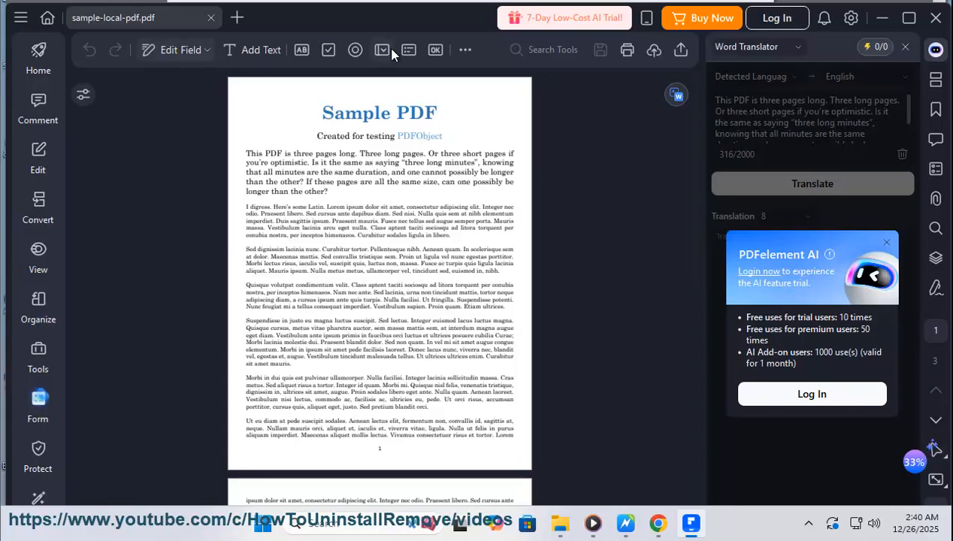
# - Recheck the Form instructions in the guide document and show the additional form tools for the PDF, including Recognize Form
pyautogui.click(626, 524)
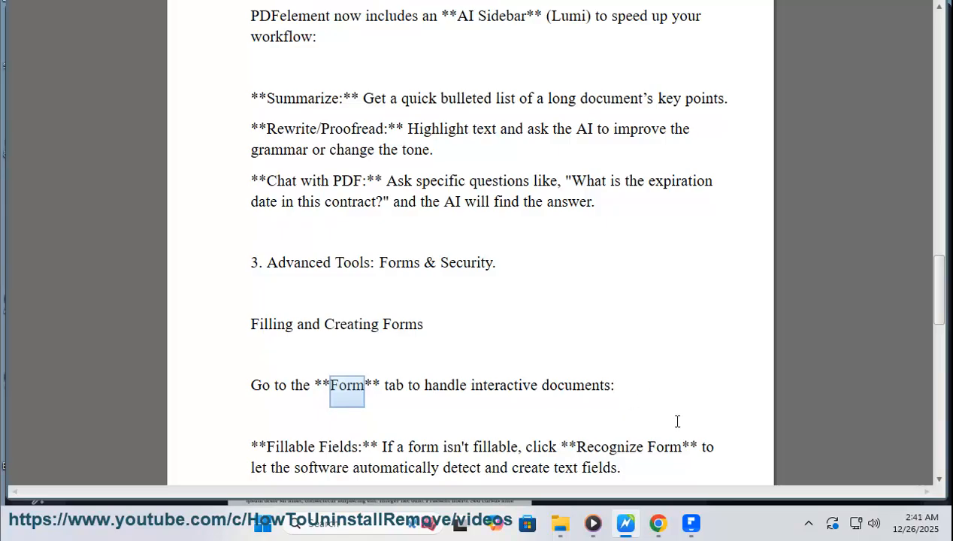
pyautogui.click(691, 524)
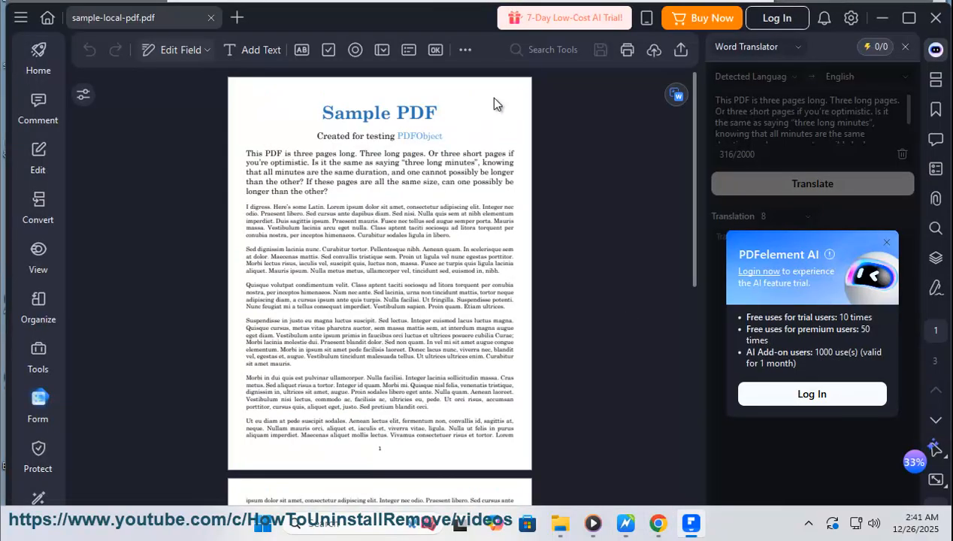
pyautogui.click(466, 51)
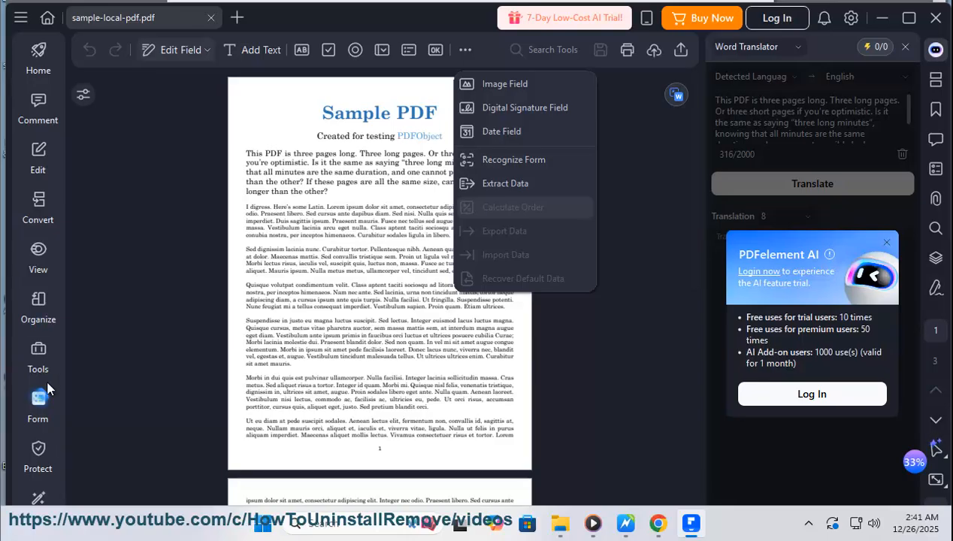
# - Check the Signing and Protection section in the guide document and show the PDF's commenting tools
pyautogui.click(627, 524)
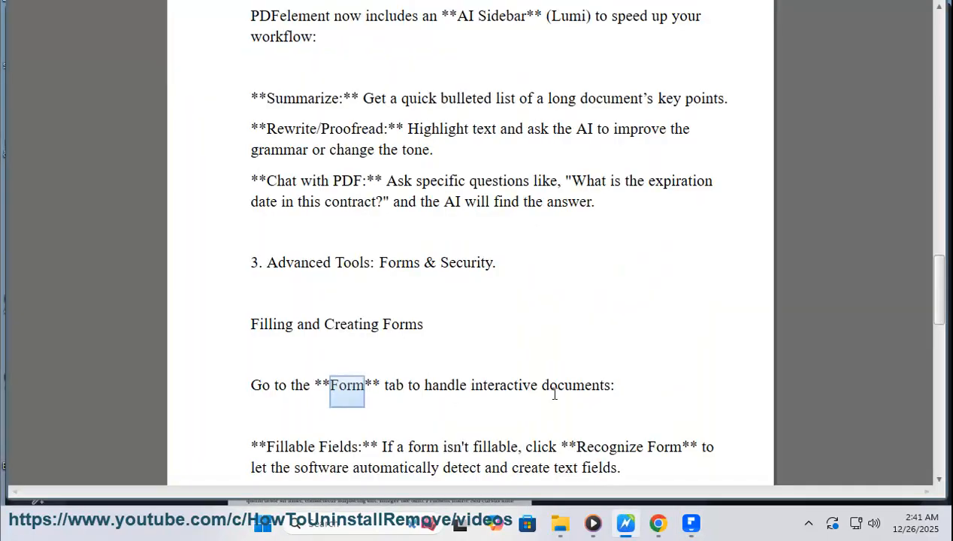
pyautogui.scroll(-1, 550, 370)
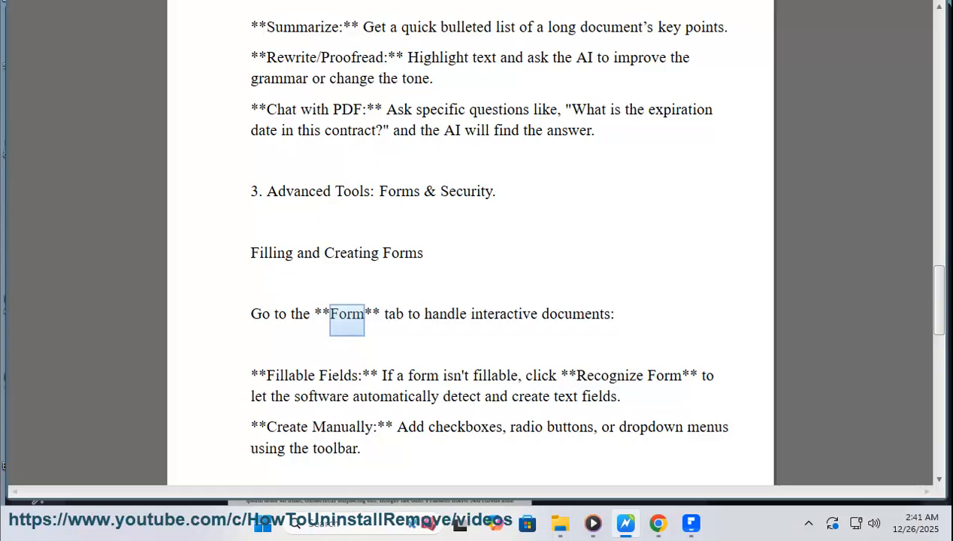
pyautogui.scroll(-4, 505, 288)
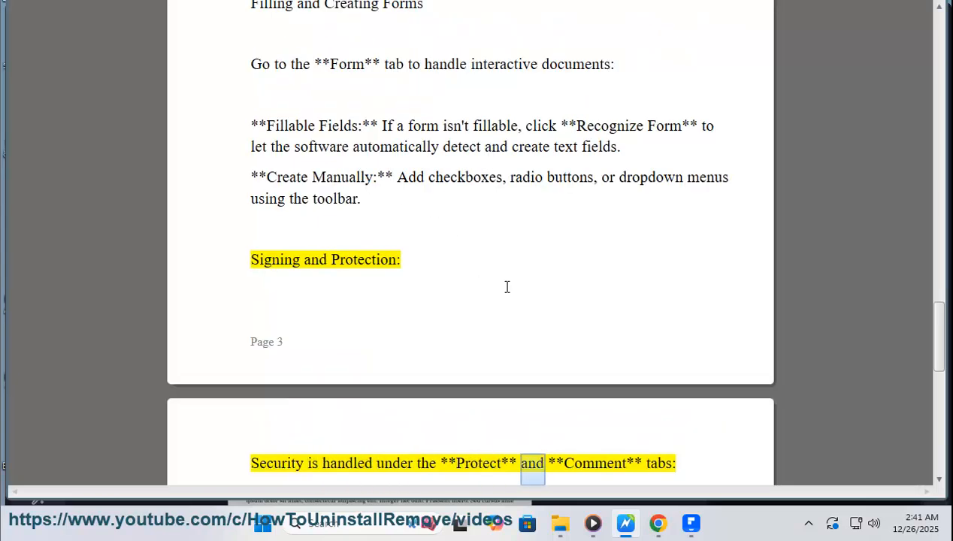
pyautogui.click(691, 524)
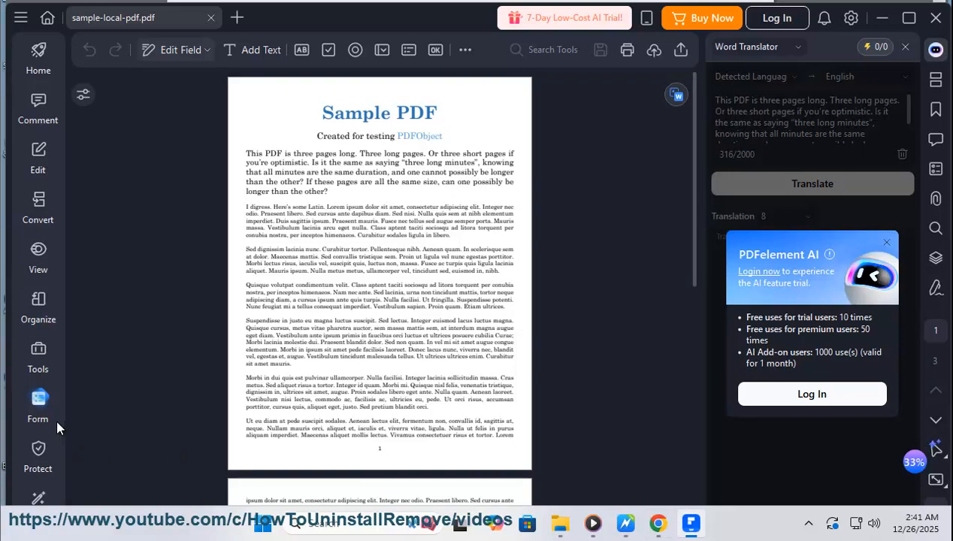
pyautogui.click(41, 109)
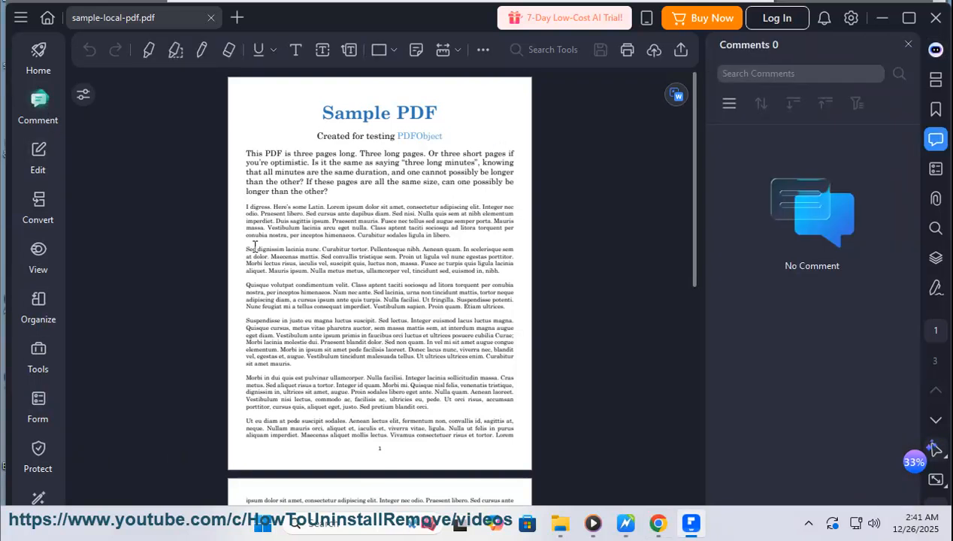
# - Start Sign Document and place the signature box in the blank area below the last paragraph on page 3
pyautogui.click(37, 453)
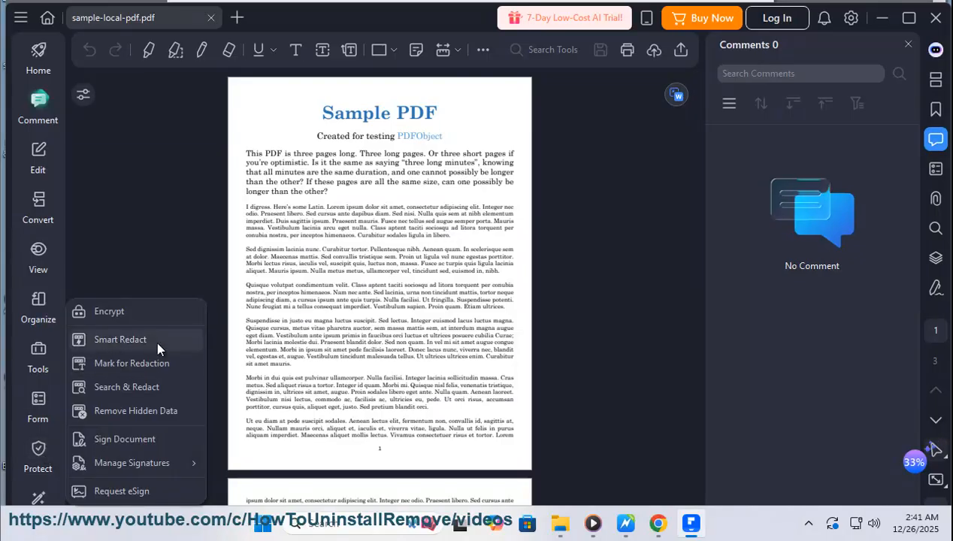
pyautogui.click(135, 442)
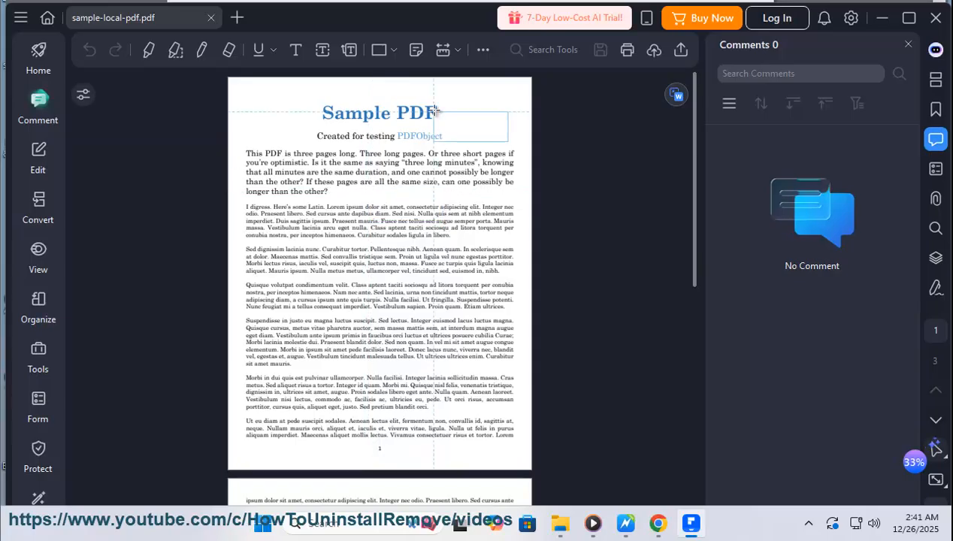
pyautogui.scroll(-9, 376, 361)
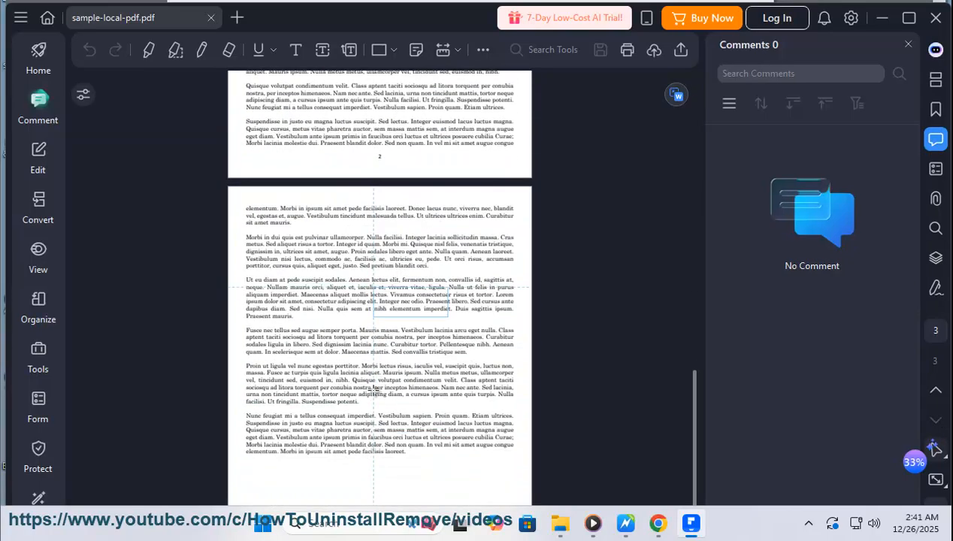
pyautogui.click(415, 462)
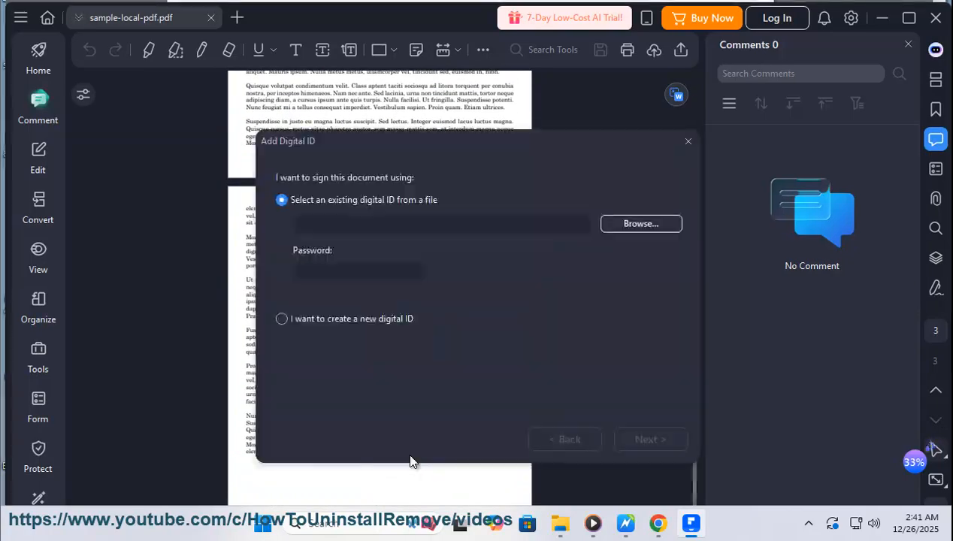
# - Examine the options for a new or existing digital ID and browse for a digital ID file without choosing one
pyautogui.click(304, 322)
pyautogui.click(322, 201)
pyautogui.click(640, 224)
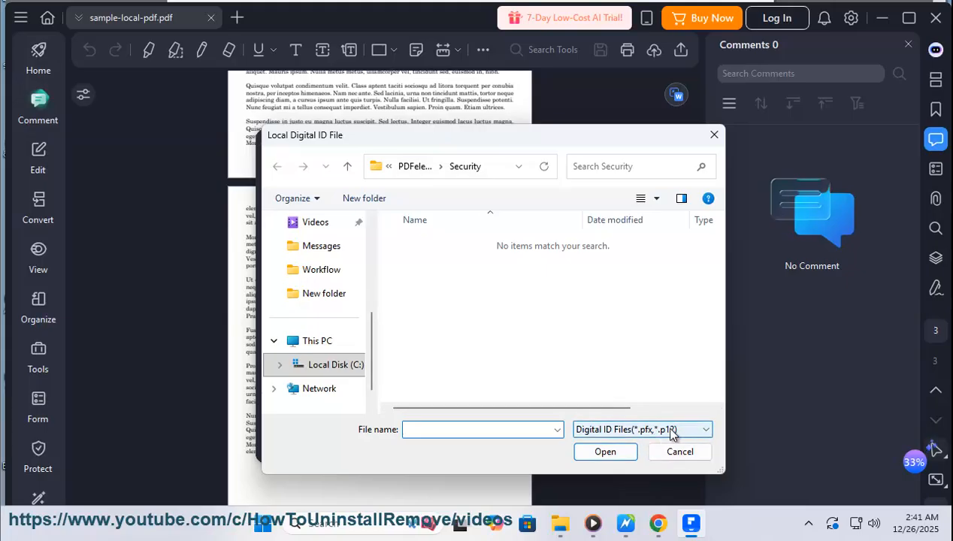
pyautogui.click(680, 451)
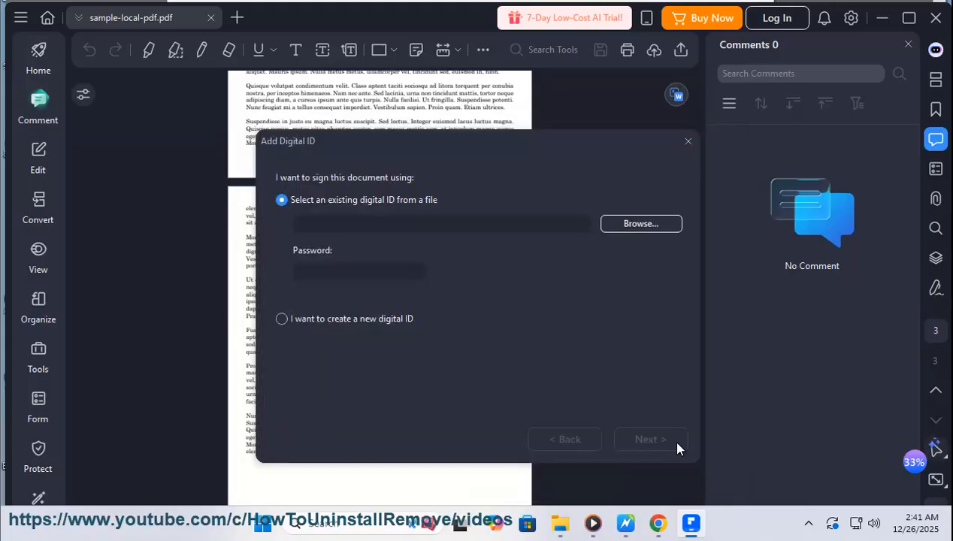
# - Check the Digital Signatures and Passwords instructions in the guide document and return to the digital ID's password field
pyautogui.click(626, 524)
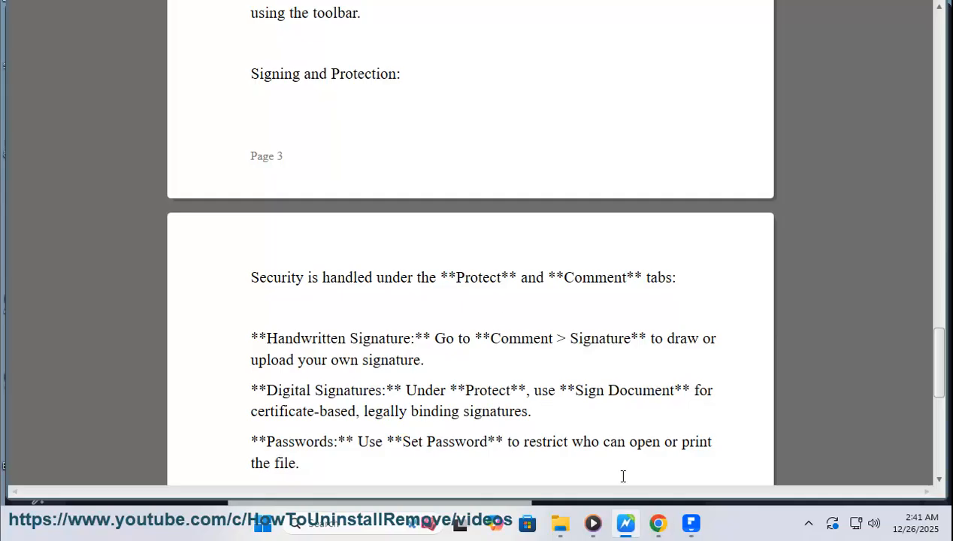
pyautogui.click(691, 524)
pyautogui.click(337, 274)
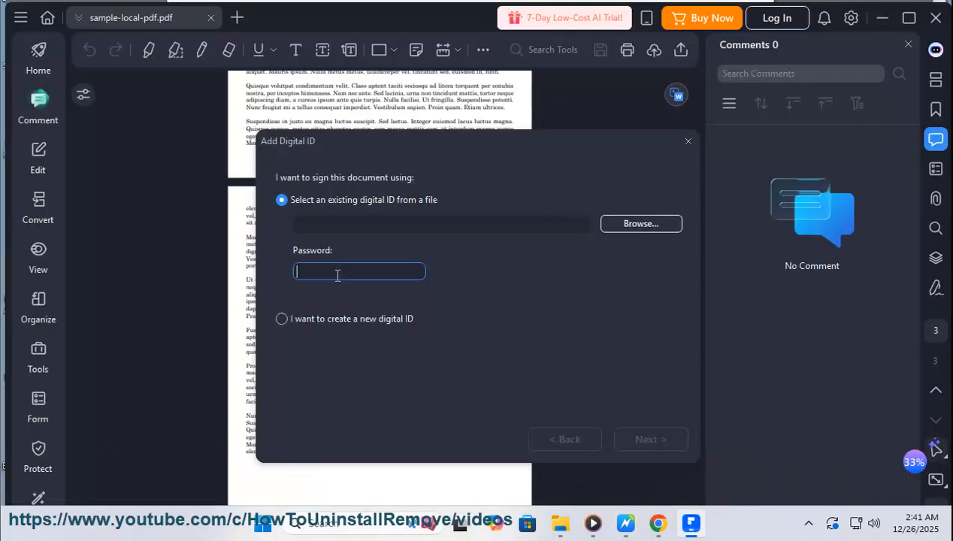